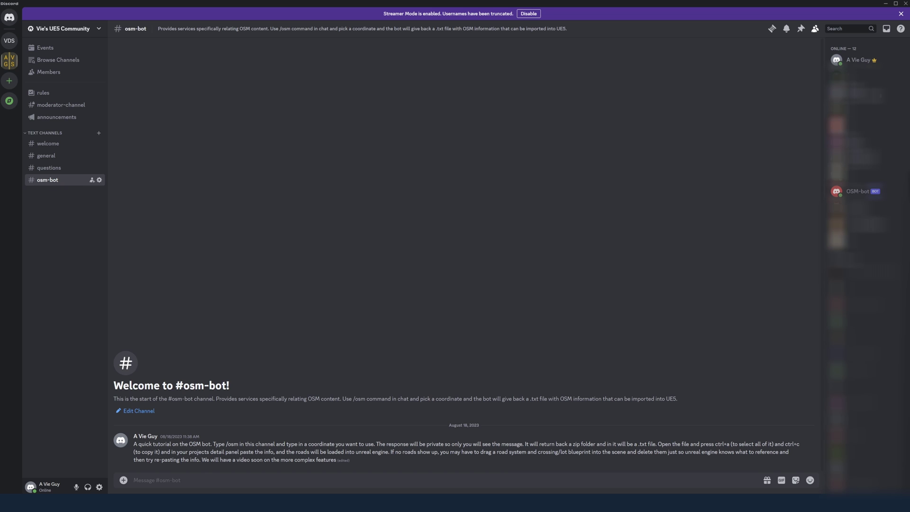
Step: Request road data from the OSM bot with the /osm command for latitude 38.89705 and longitude -77.03681
{"action": "type", "text": "/osm"}
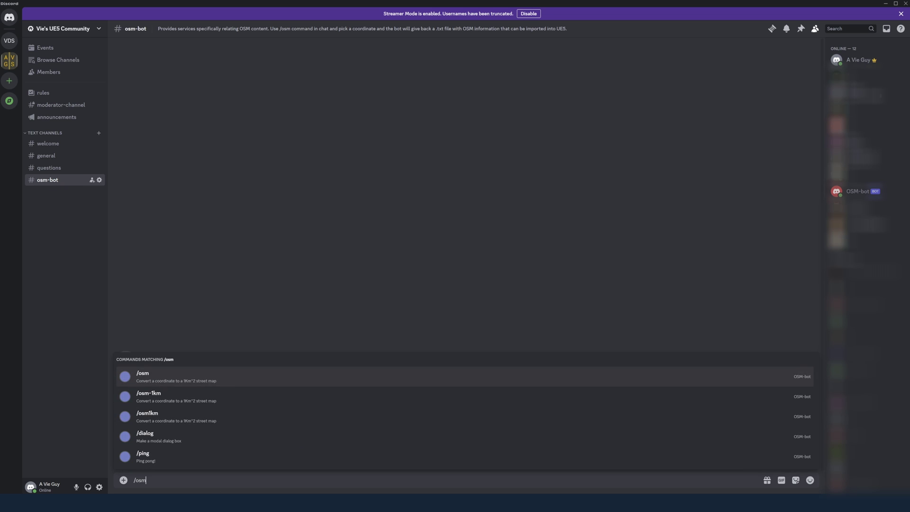
{"action": "key", "text": "Return"}
{"action": "key", "text": "Return"}
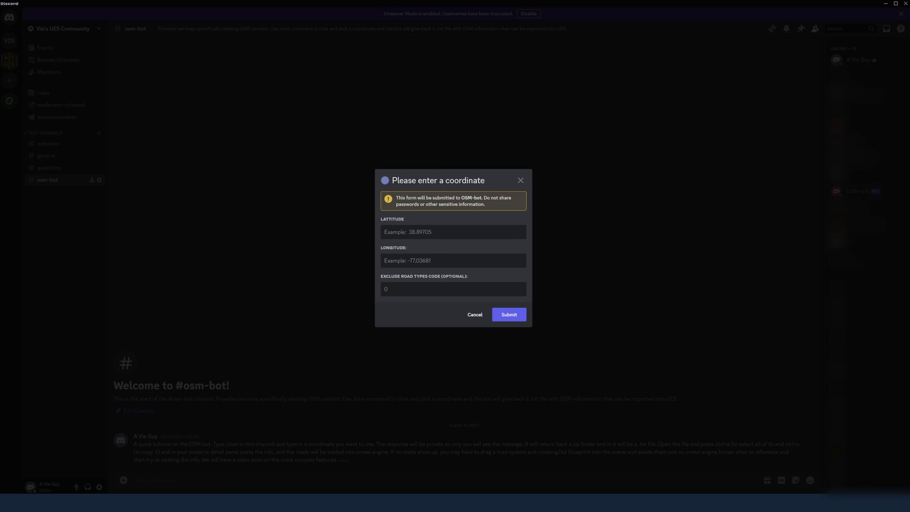
{"action": "type", "text": "38"}
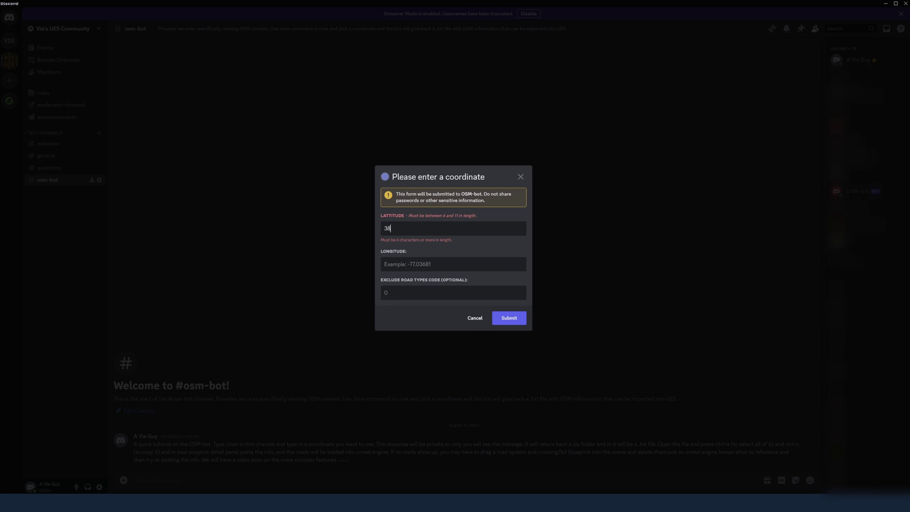
{"action": "type", "text": ".89705"}
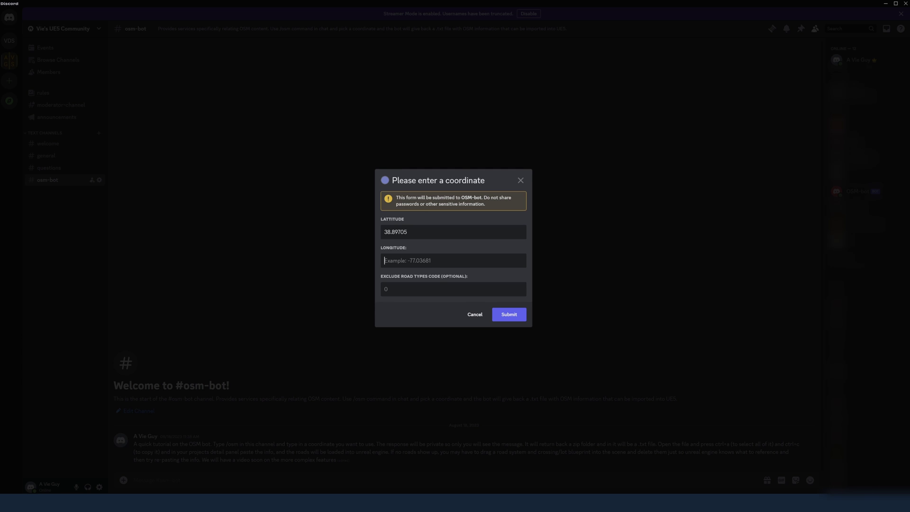
{"action": "type", "text": "-77.03681"}
{"action": "key", "text": "Return"}
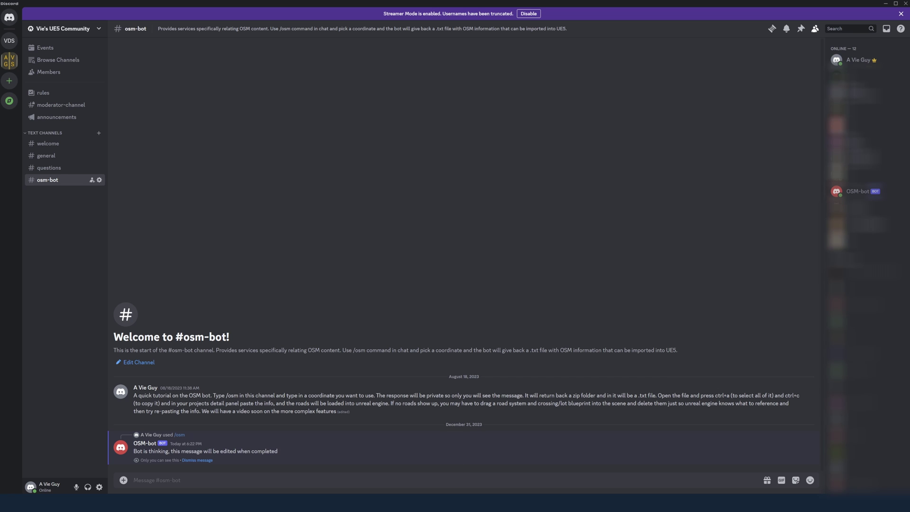
Step: Switch to the browser to view the OpenStreetMap export area around the coordinate, then return to Discord
{"action": "left_click", "coordinate": [430, 502]}
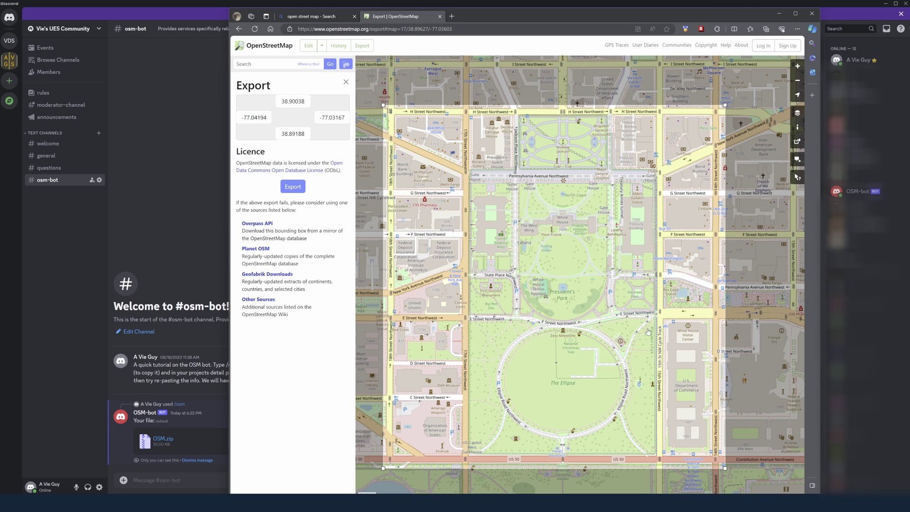
{"action": "left_click", "coordinate": [778, 13]}
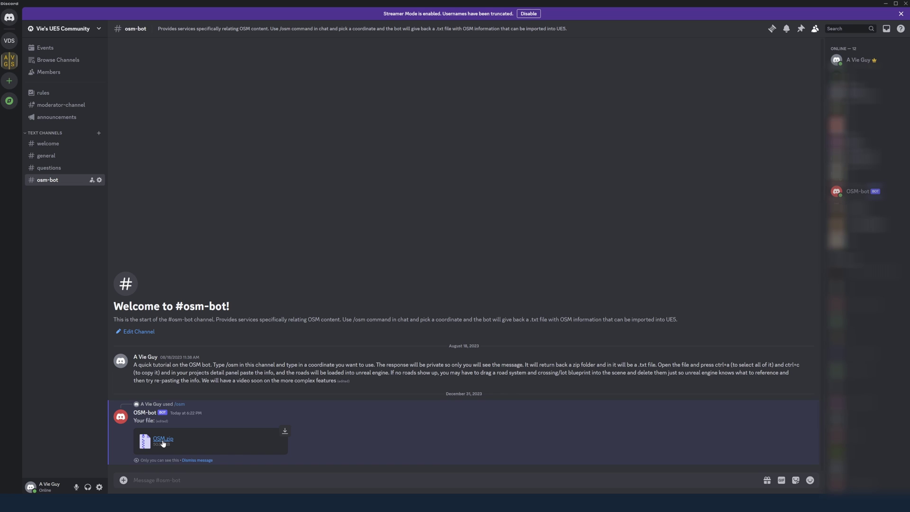
Step: Download OSM.zip from the bot's reply despite the file-safety prompt and open the downloaded archive
{"action": "left_click_drag", "start_coordinate": [163, 441], "coordinate": [188, 440]}
{"action": "left_click", "coordinate": [163, 439]}
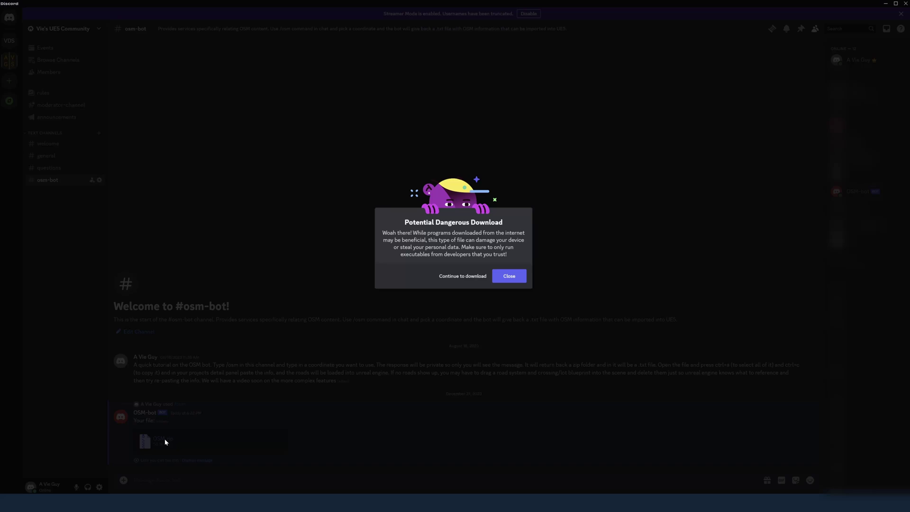
{"action": "left_click", "coordinate": [458, 279]}
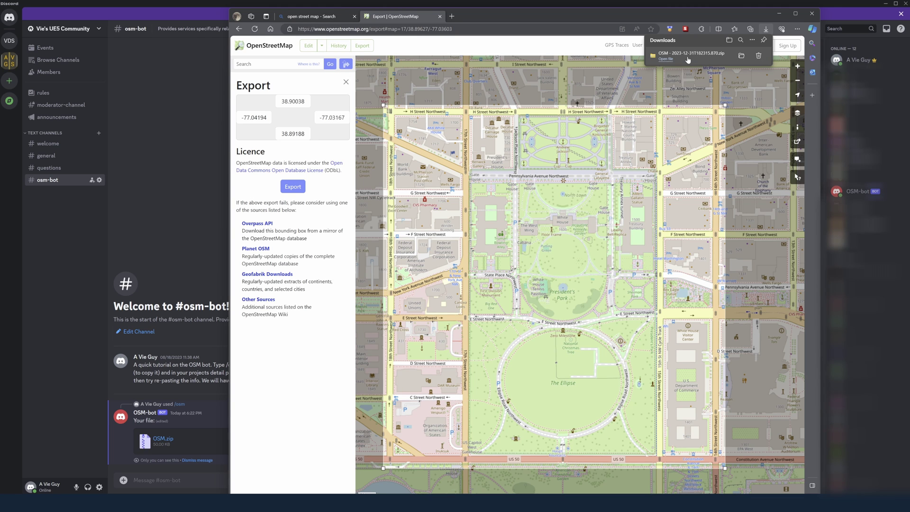
{"action": "left_click", "coordinate": [687, 59]}
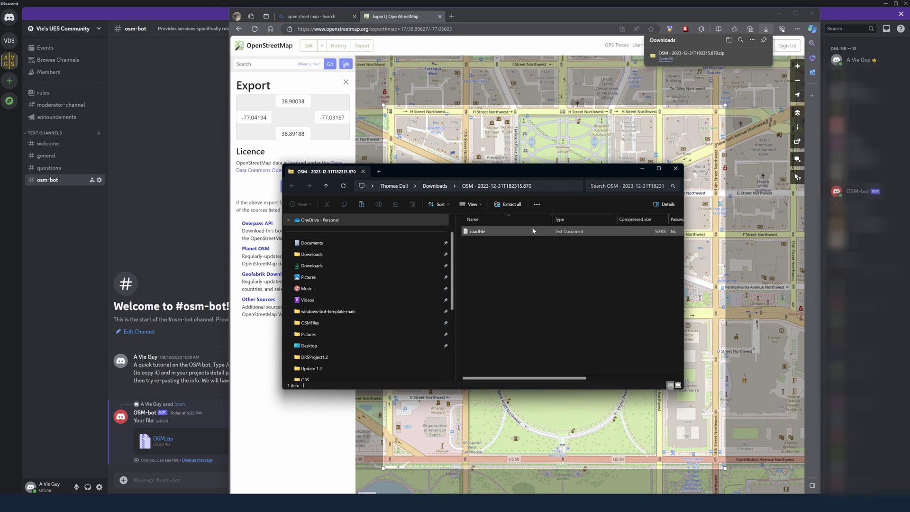
Step: Open the roadFile text document from the archive and select all of its text
{"action": "left_click", "coordinate": [525, 233]}
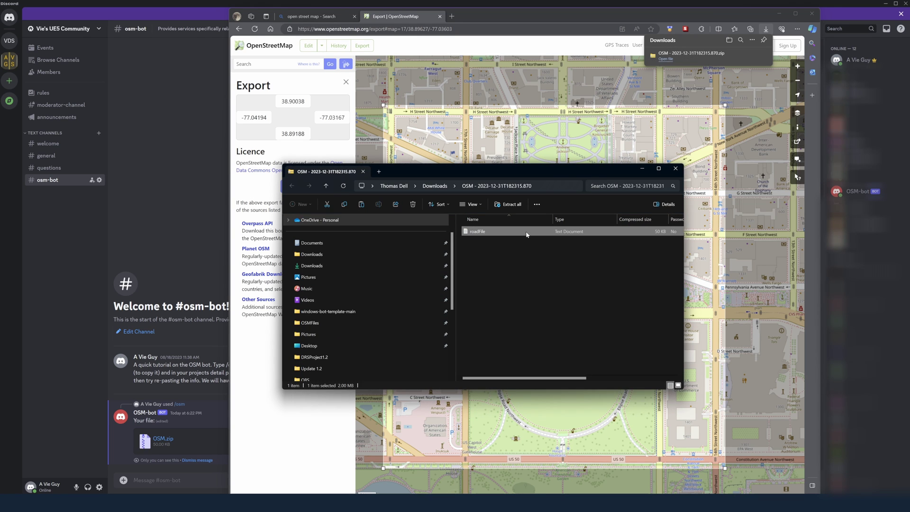
{"action": "double_click", "coordinate": [525, 232]}
{"action": "scroll", "coordinate": [374, 234], "scroll_direction": "down", "scroll_amount": 10}
{"action": "scroll", "coordinate": [374, 234], "scroll_direction": "down", "scroll_amount": 14}
{"action": "scroll", "coordinate": [328, 236], "scroll_direction": "down", "scroll_amount": 4}
{"action": "left_click", "coordinate": [329, 236]}
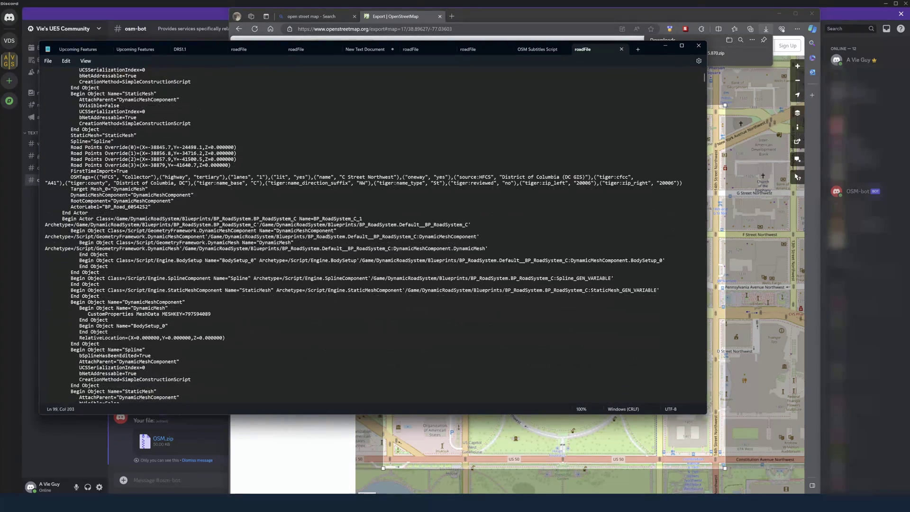
{"action": "key", "text": "ctrl+a"}
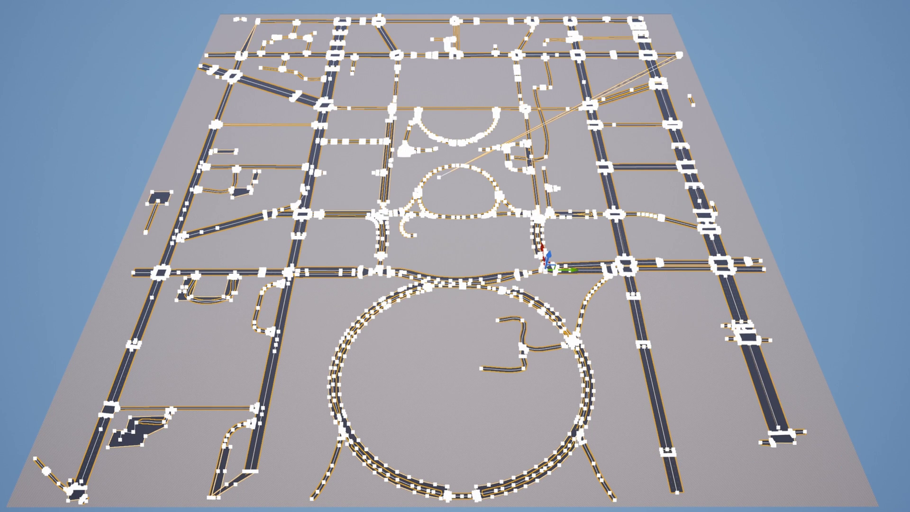
Step: In the Unreal Engine editor, deselect the imported roads and switch the viewport to game view
{"action": "left_click", "coordinate": [857, 383]}
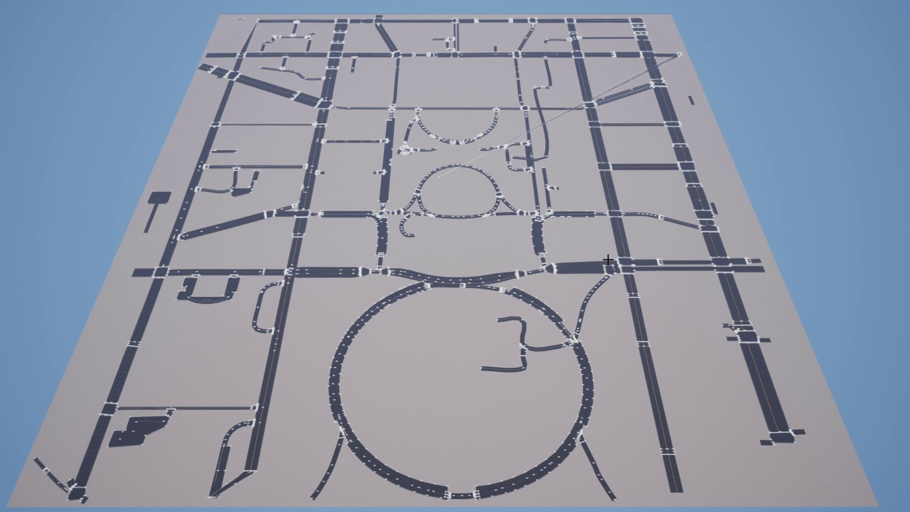
{"action": "key", "text": "g"}
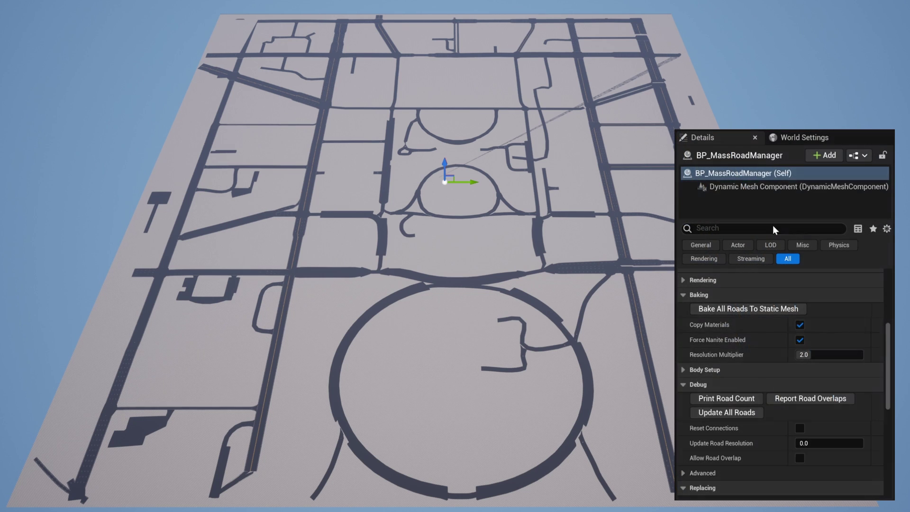
Step: Set Update Road Resolution to 0.5 on BP_MassRoadManager and update all roads
{"action": "scroll", "coordinate": [845, 329], "scroll_direction": "up", "scroll_amount": 5}
{"action": "scroll", "coordinate": [843, 328], "scroll_direction": "up", "scroll_amount": 2}
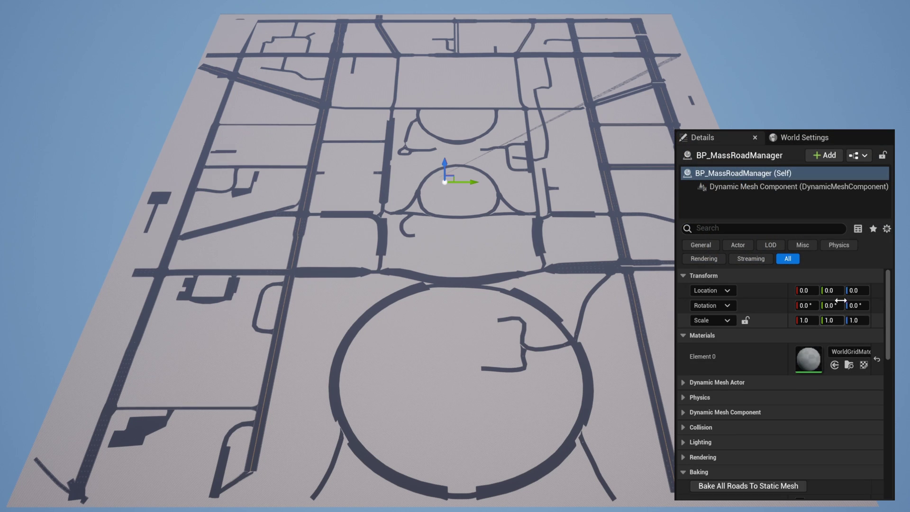
{"action": "scroll", "coordinate": [779, 380], "scroll_direction": "down", "scroll_amount": 3}
{"action": "scroll", "coordinate": [781, 392], "scroll_direction": "down", "scroll_amount": 5}
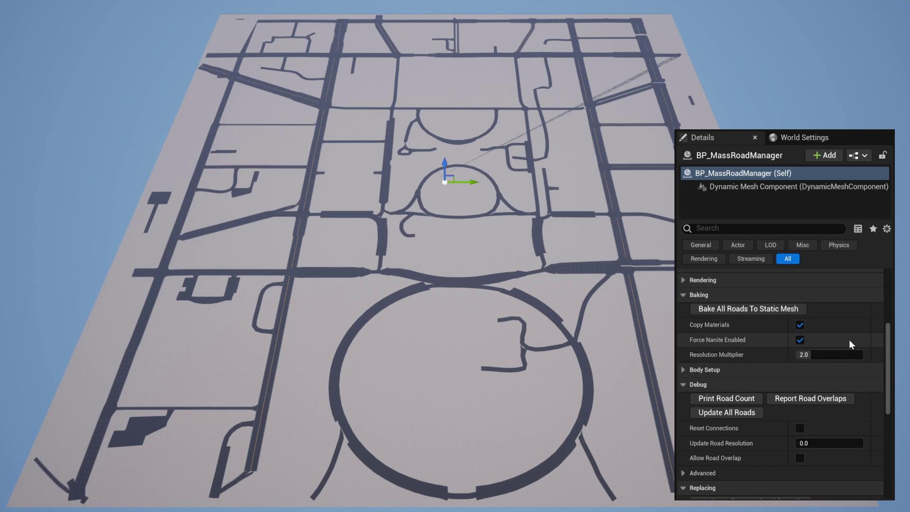
{"action": "scroll", "coordinate": [846, 351], "scroll_direction": "down", "scroll_amount": 2}
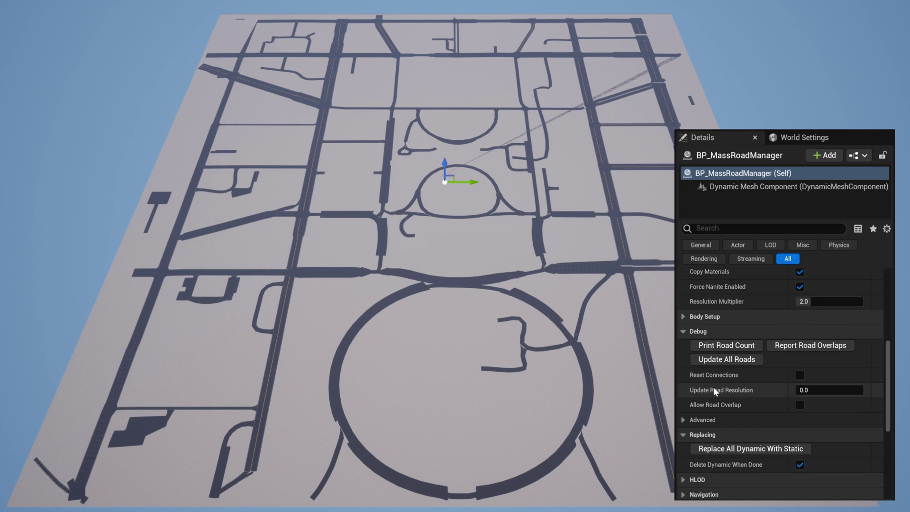
{"action": "left_click", "coordinate": [815, 390]}
{"action": "key", "text": "BackSpace"}
{"action": "type", "text": "5"}
{"action": "key", "text": "Return"}
{"action": "left_click", "coordinate": [774, 387]}
{"action": "left_click", "coordinate": [748, 362]}
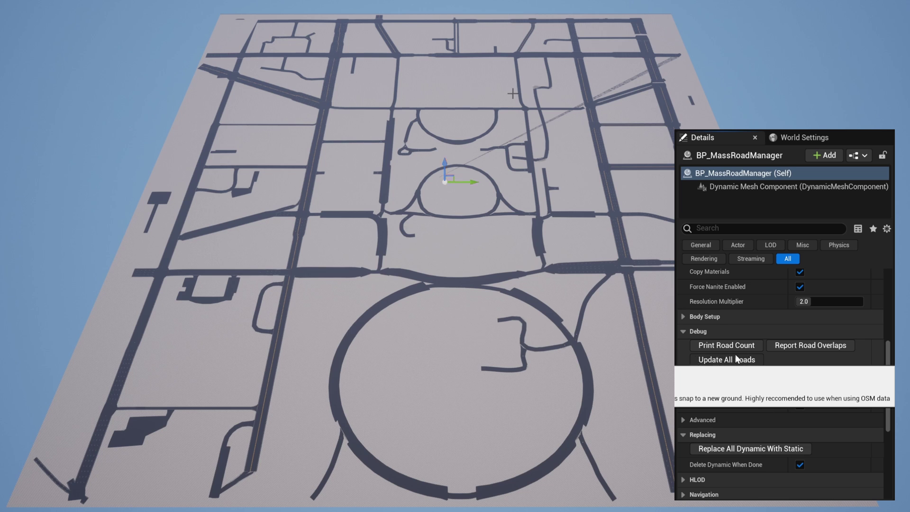
{"action": "left_click", "coordinate": [699, 360]}
Step: Delete the stray intersection actor stretching diagonally across the road network
{"action": "left_click", "coordinate": [672, 58]}
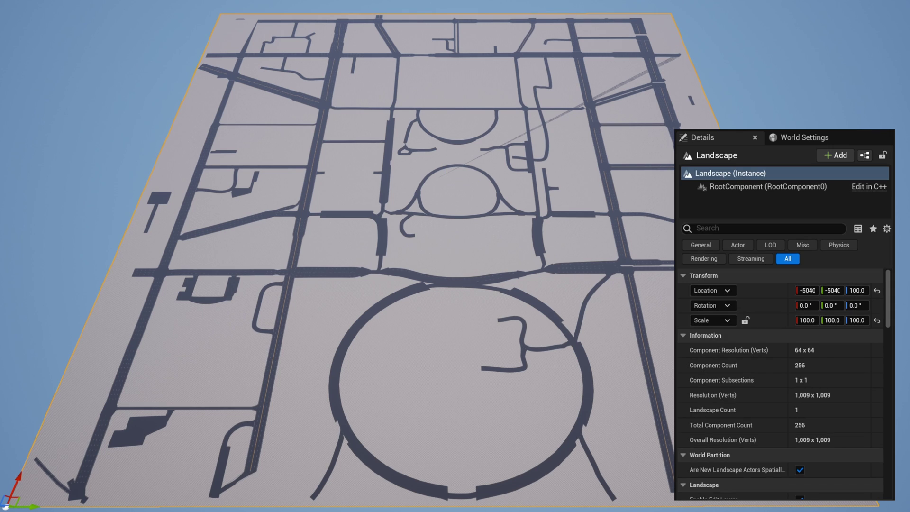
{"action": "left_click", "coordinate": [673, 58]}
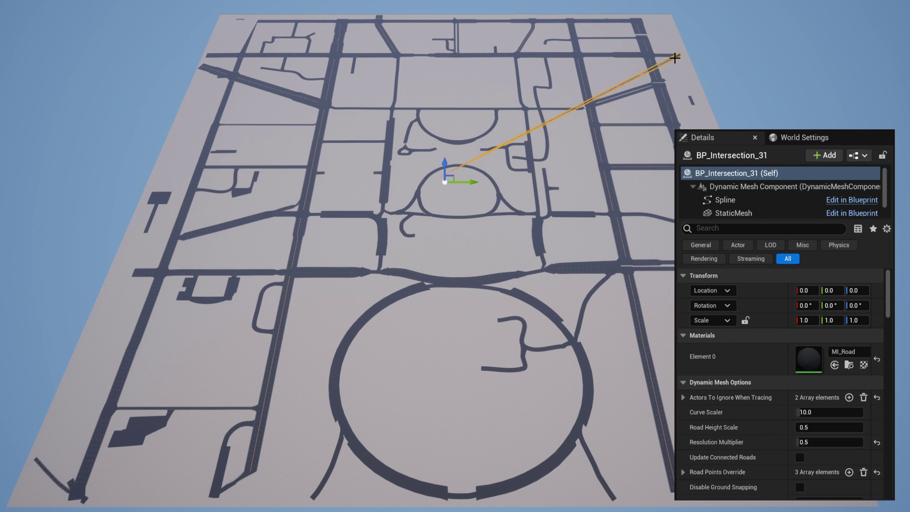
{"action": "key", "text": "Delete"}
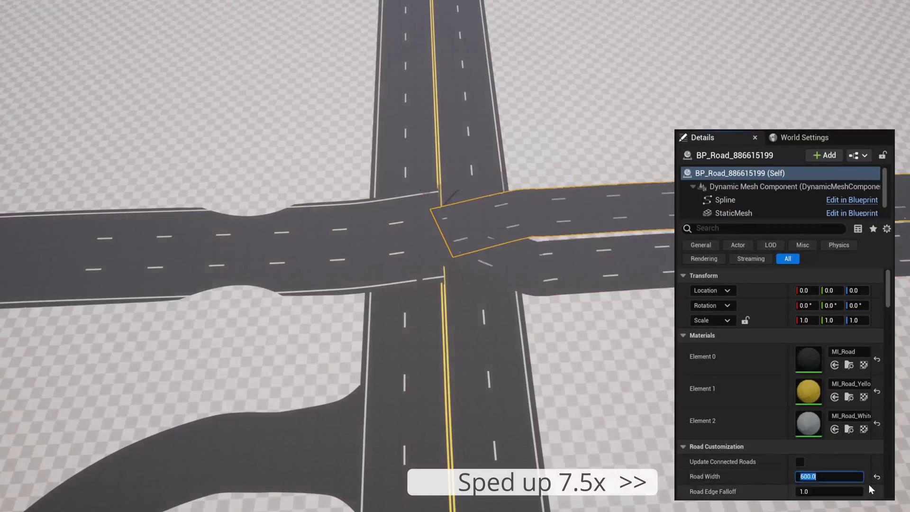
Step: Set one left and one right lane and show center lines on the two parallel roads meeting the main road
{"action": "scroll", "coordinate": [803, 408], "scroll_direction": "down", "scroll_amount": 20}
{"action": "left_click", "coordinate": [815, 436]}
{"action": "type", "text": "1"}
{"action": "left_click", "coordinate": [815, 450]}
{"action": "type", "text": "1"}
{"action": "left_click", "coordinate": [800, 395]}
{"action": "left_click", "coordinate": [559, 268]}
{"action": "left_click", "coordinate": [877, 454]}
{"action": "left_click", "coordinate": [876, 468]}
{"action": "left_click", "coordinate": [800, 395]}
Step: Trim the three side roads back from the main road by deleting their end spline points inside the intersection
{"action": "left_click", "coordinate": [449, 227]}
{"action": "key", "text": "g"}
{"action": "left_click", "coordinate": [441, 232]}
{"action": "key", "text": "Delete"}
{"action": "left_click", "coordinate": [559, 268]}
{"action": "key", "text": "Delete"}
{"action": "left_click", "coordinate": [439, 234]}
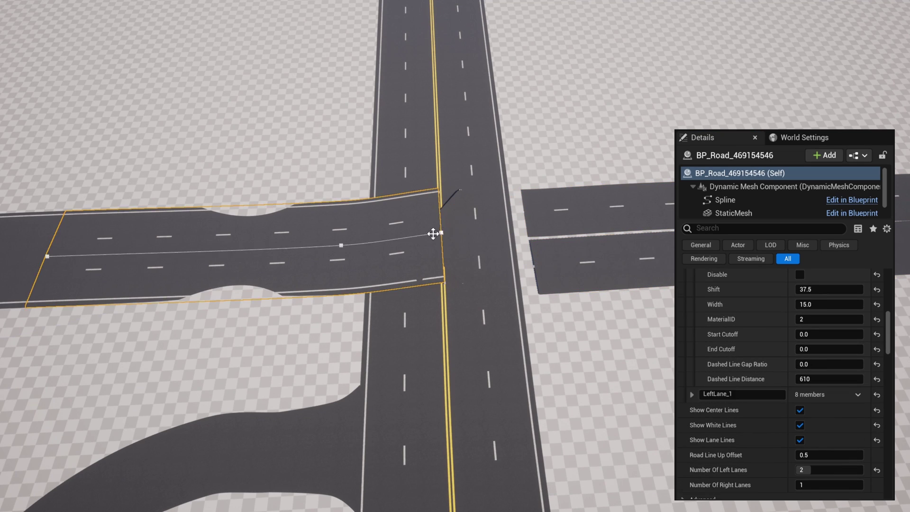
{"action": "key", "text": "Delete"}
Step: Set Shift Main Road Connection to -800 and Connection Width to 700 on the single side road's split connection
{"action": "left_click", "coordinate": [418, 241]}
{"action": "scroll", "coordinate": [724, 300], "scroll_direction": "up", "scroll_amount": 10}
{"action": "left_click", "coordinate": [426, 238]}
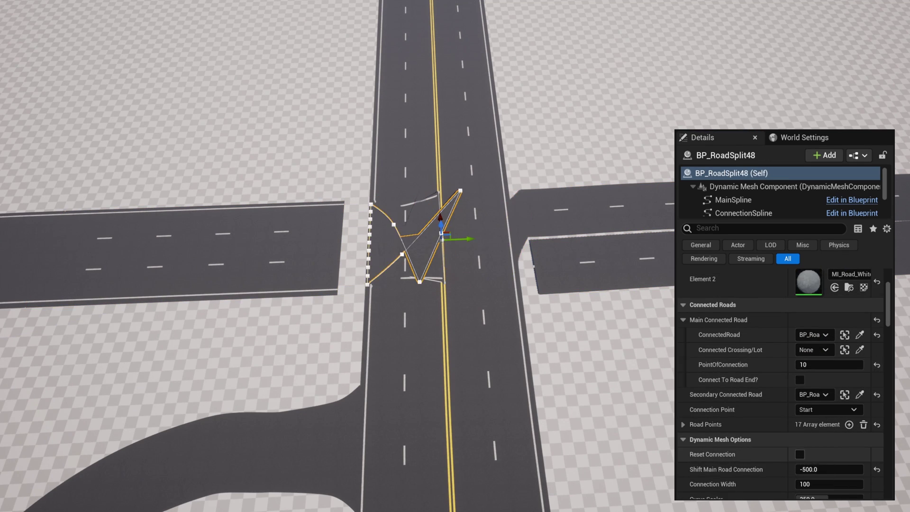
{"action": "left_click", "coordinate": [426, 238]}
{"action": "left_click", "coordinate": [426, 239]}
{"action": "scroll", "coordinate": [825, 325], "scroll_direction": "up", "scroll_amount": 4}
{"action": "scroll", "coordinate": [828, 328], "scroll_direction": "down", "scroll_amount": 8}
{"action": "left_click", "coordinate": [828, 327]}
{"action": "type", "text": "-800"}
{"action": "key", "text": "Return"}
{"action": "left_click", "coordinate": [820, 343]}
{"action": "type", "text": "700"}
{"action": "key", "text": "Return"}
Step: Update the connected roads of the two parallel side roads opposite the single side road
{"action": "left_click", "coordinate": [562, 213]}
{"action": "left_click", "coordinate": [800, 467]}
{"action": "left_click", "coordinate": [563, 267]}
{"action": "left_click", "coordinate": [800, 467]}
Step: Set Connection Width to 75 on the farther parallel side road's split connection
{"action": "left_click", "coordinate": [518, 212]}
{"action": "left_click", "coordinate": [832, 344]}
{"action": "type", "text": "75"}
{"action": "key", "text": "Return"}
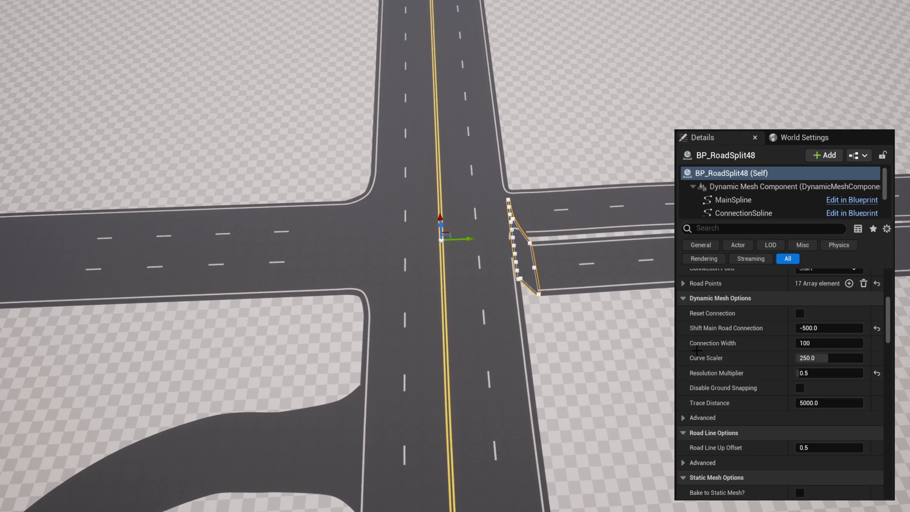
Step: Set Connection Width to 75 and Shift Main Road Connection to -820 on the nearer parallel side road's split connection
{"action": "left_click", "coordinate": [829, 343]}
{"action": "type", "text": "75"}
{"action": "key", "text": "shift+Tab"}
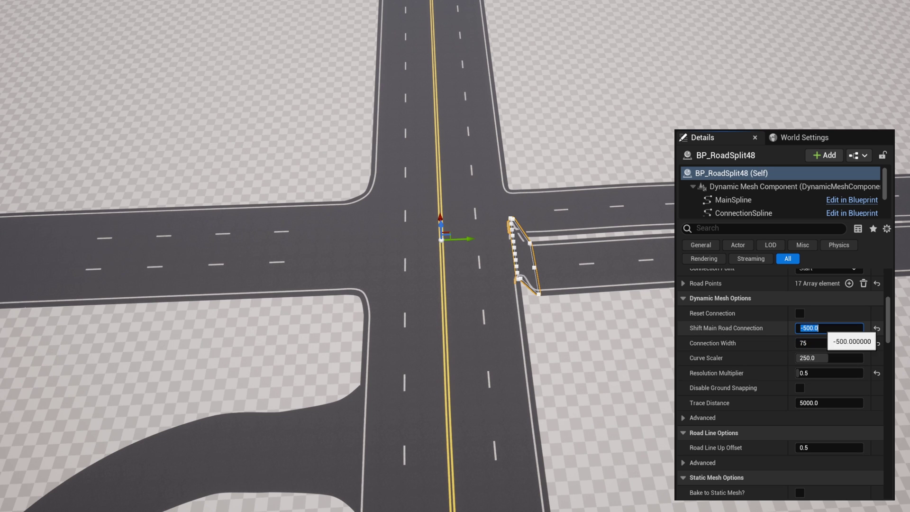
{"action": "type", "text": "-820"}
{"action": "key", "text": "Return"}
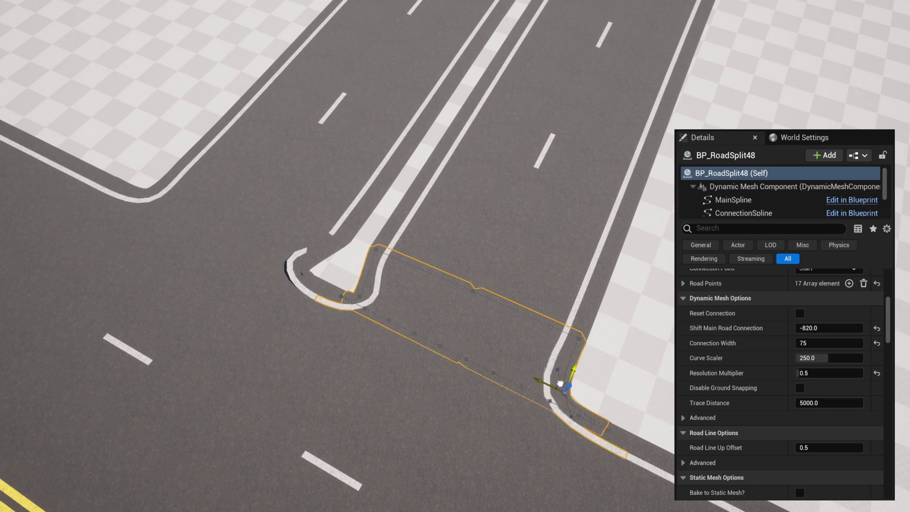
Step: Reset the Resolution Multiplier of the split connections around the median to its default
{"action": "left_click", "coordinate": [292, 264]}
{"action": "left_click", "coordinate": [318, 261]}
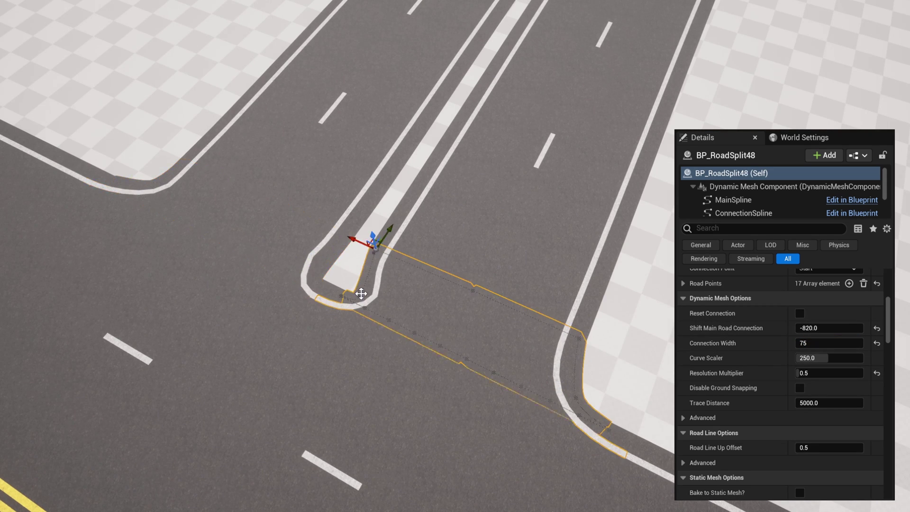
{"action": "left_click", "coordinate": [877, 373]}
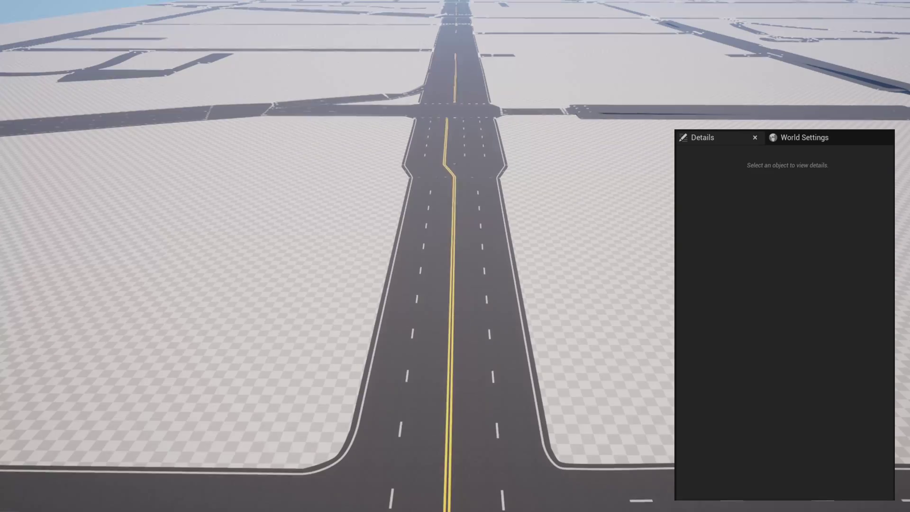
Step: Shorten the main road to just past the intersection by deleting its far end spline point
{"action": "left_click", "coordinate": [435, 196]}
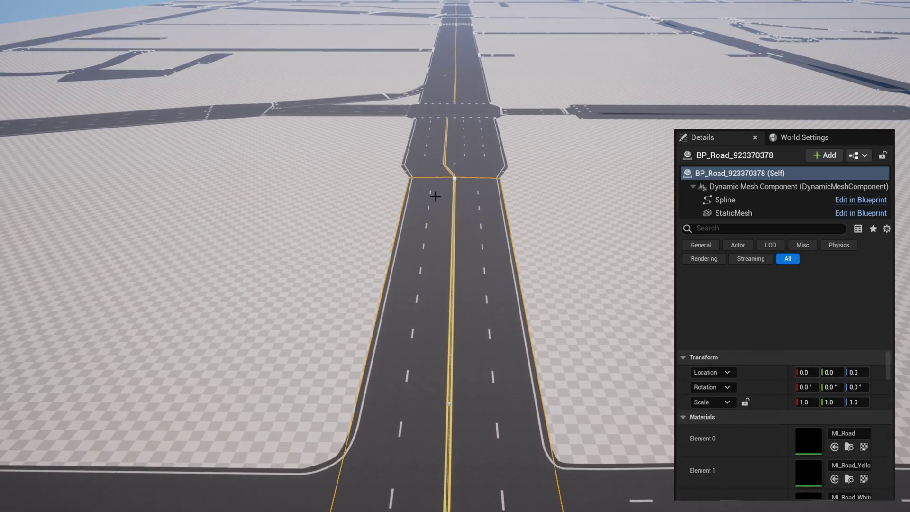
{"action": "left_click", "coordinate": [455, 179]}
{"action": "key", "text": "Delete"}
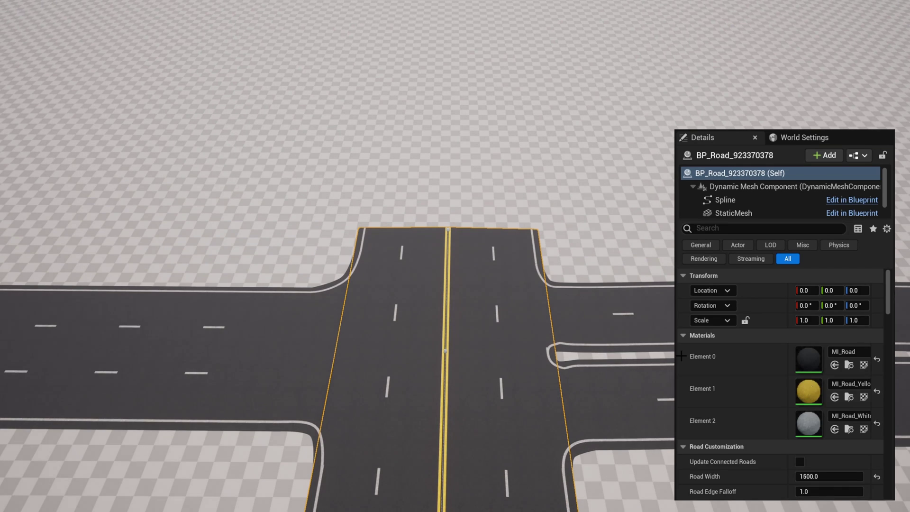
Step: Set the End Cutoff of the main road's center line to 2000
{"action": "scroll", "coordinate": [782, 379], "scroll_direction": "down", "scroll_amount": 10}
{"action": "key", "text": "Return"}
{"action": "left_click", "coordinate": [778, 454]}
{"action": "scroll", "coordinate": [779, 454], "scroll_direction": "down", "scroll_amount": 4}
{"action": "left_click", "coordinate": [819, 422]}
{"action": "type", "text": "2000.0"}
{"action": "scroll", "coordinate": [735, 398], "scroll_direction": "down", "scroll_amount": 2}
{"action": "key", "text": "Return"}
Step: Try a Start Cutoff of 2000 on the main road's LeftLane_1 line, then reset it
{"action": "scroll", "coordinate": [735, 379], "scroll_direction": "down", "scroll_amount": 3}
{"action": "scroll", "coordinate": [699, 360], "scroll_direction": "down", "scroll_amount": 1}
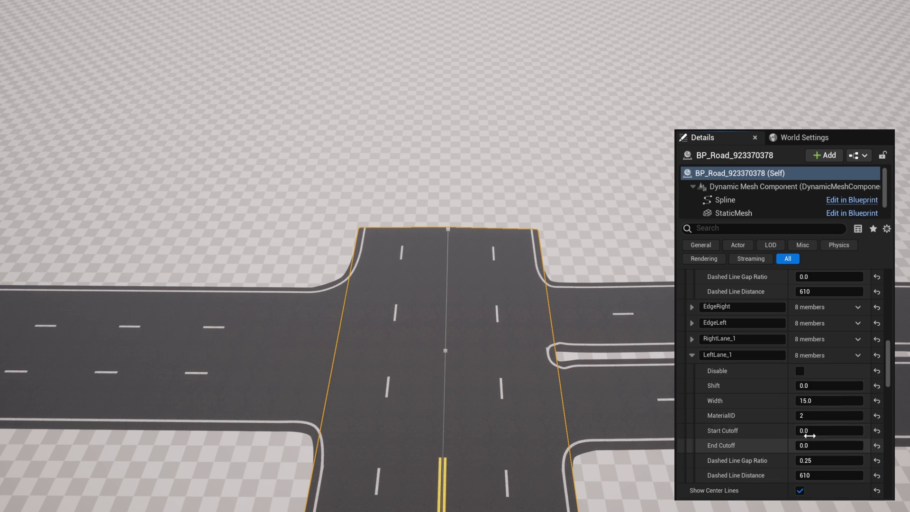
{"action": "left_click", "coordinate": [808, 430]}
{"action": "type", "text": "2000.0"}
{"action": "key", "text": "Return"}
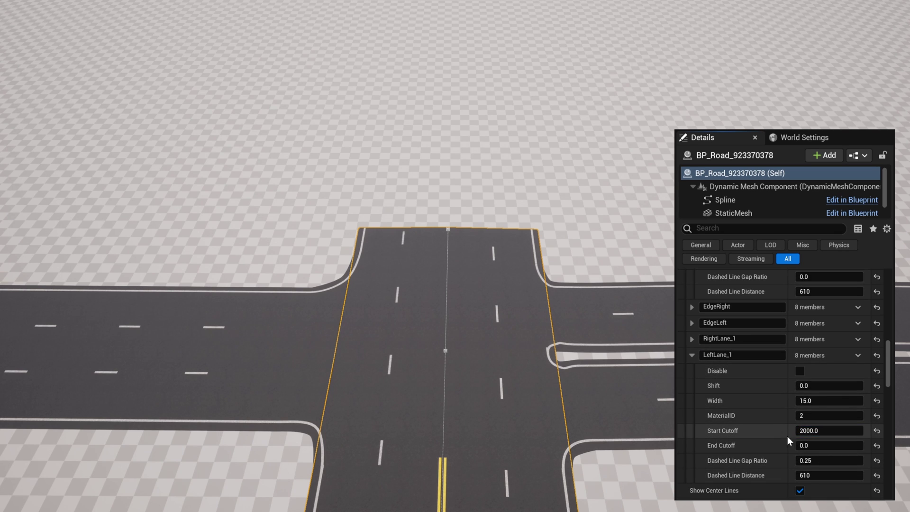
{"action": "left_click", "coordinate": [876, 431]}
Step: Set the End Cutoff of the main road's LeftLane_1 and RightLane_1 lines to 2000
{"action": "left_click", "coordinate": [836, 445]}
{"action": "type", "text": "2000.0"}
{"action": "left_click", "coordinate": [692, 339]}
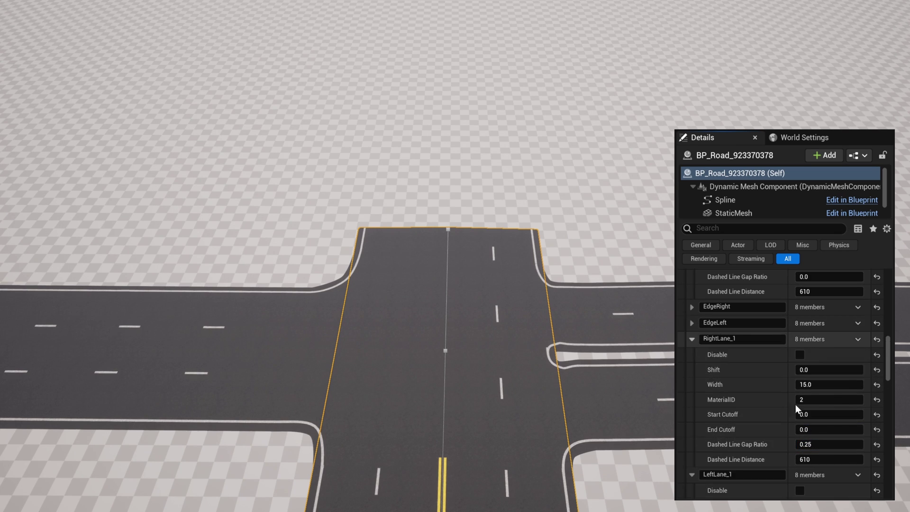
{"action": "left_click", "coordinate": [824, 429]}
{"action": "type", "text": "2000.0"}
{"action": "key", "text": "Return"}
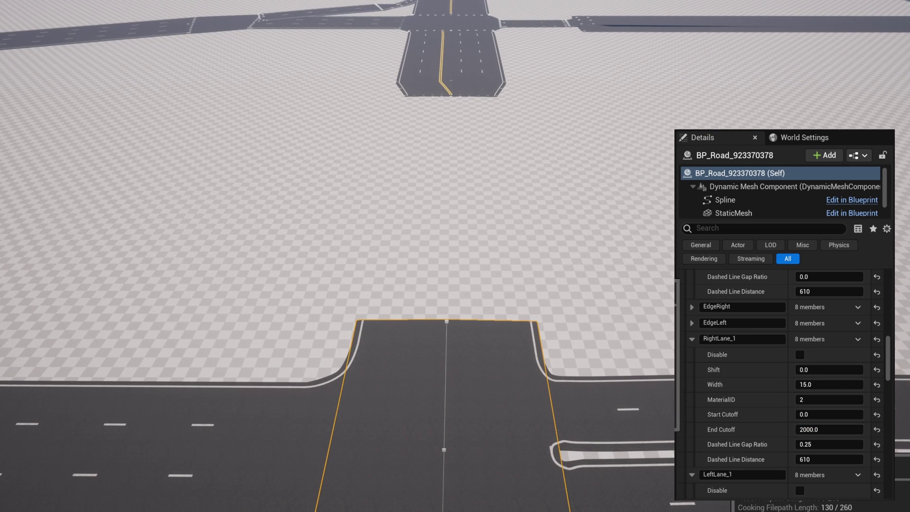
Step: Place a new road segment across the gap in front of the intersection and pick it as BP_RoadExtend42's main connected road
{"action": "left_click_drag", "start_coordinate": [671, 511], "coordinate": [450, 94]}
{"action": "left_click", "coordinate": [452, 306]}
{"action": "left_click", "coordinate": [478, 89]}
{"action": "scroll", "coordinate": [842, 347], "scroll_direction": "up", "scroll_amount": 3}
{"action": "scroll", "coordinate": [841, 347], "scroll_direction": "up", "scroll_amount": 6}
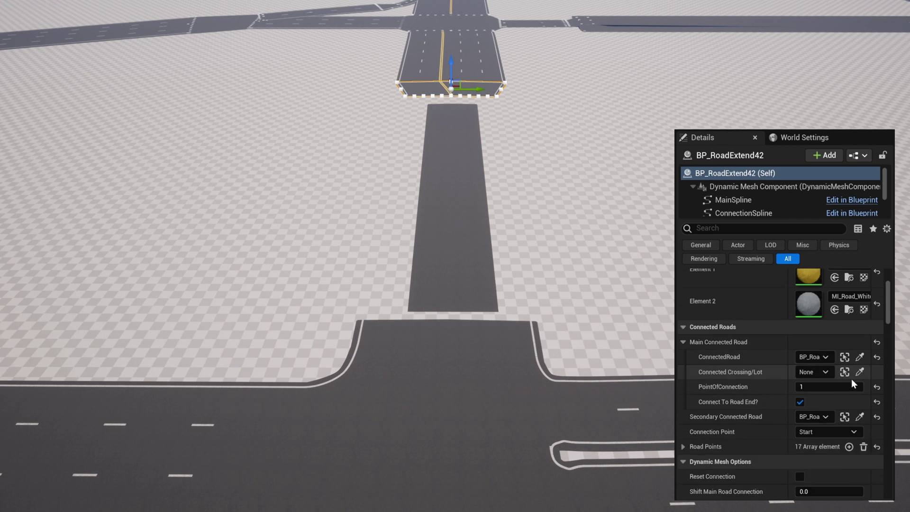
{"action": "left_click", "coordinate": [858, 373]}
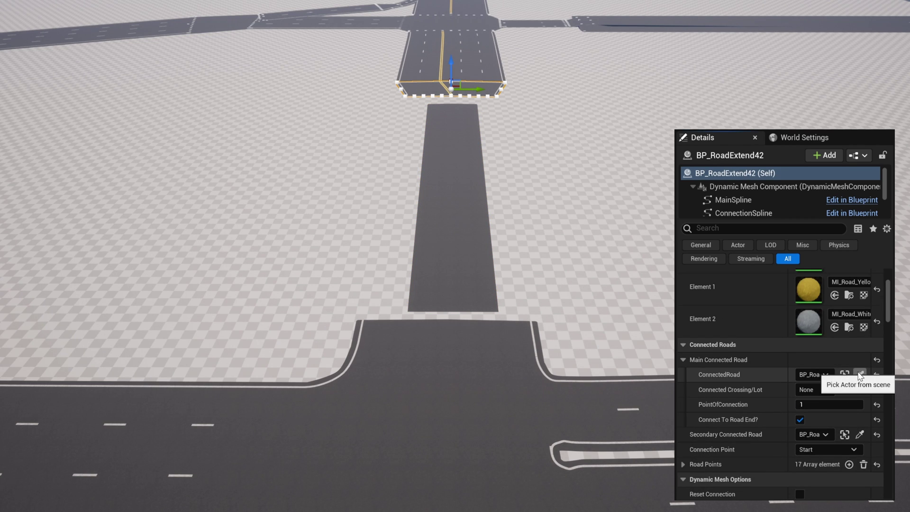
{"action": "left_click", "coordinate": [455, 199]}
Step: Show white lines and lane lines on the new road segment and give it two left lanes and two right lanes
{"action": "left_click", "coordinate": [480, 266]}
{"action": "scroll", "coordinate": [812, 453], "scroll_direction": "down", "scroll_amount": 5}
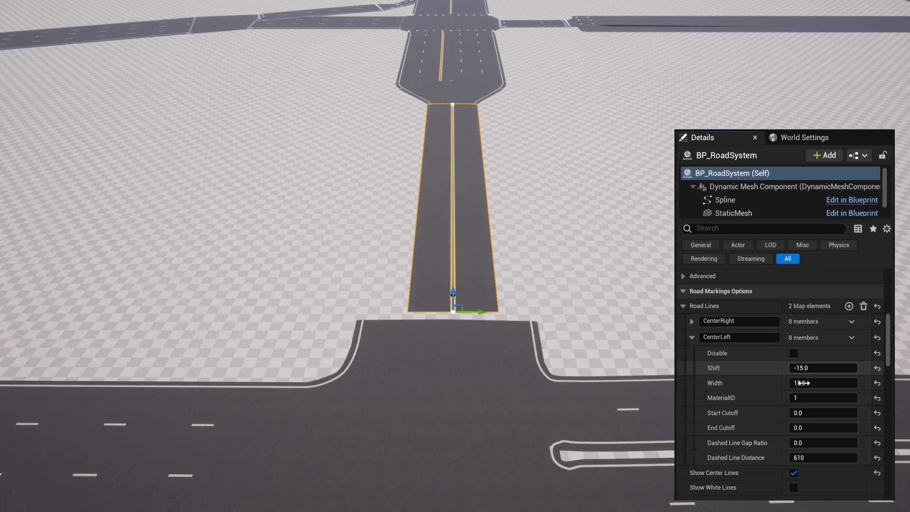
{"action": "scroll", "coordinate": [804, 383], "scroll_direction": "down", "scroll_amount": 2}
{"action": "left_click", "coordinate": [794, 429]}
{"action": "left_click", "coordinate": [794, 431]}
{"action": "right_click_drag", "start_coordinate": [522, 266], "coordinate": [521, 214]}
{"action": "left_click_drag", "start_coordinate": [826, 457], "coordinate": [835, 457]}
{"action": "left_click", "coordinate": [823, 490]}
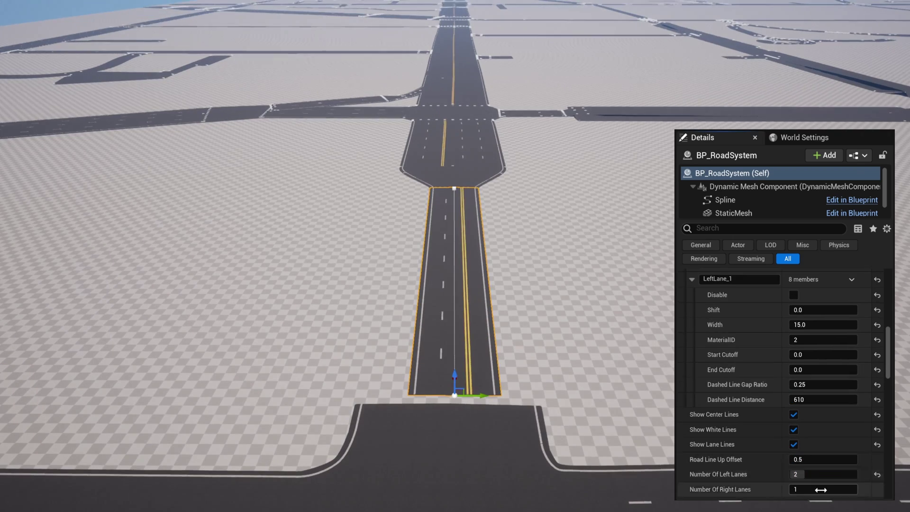
{"action": "left_click_drag", "start_coordinate": [823, 490], "coordinate": [834, 489]}
Step: Pull the new road's near end back from the intersection and add a road connection linking it to the main road
{"action": "left_click_drag", "start_coordinate": [457, 385], "coordinate": [458, 352]}
{"action": "left_click_drag", "start_coordinate": [526, 511], "coordinate": [516, 382]}
{"action": "scroll", "coordinate": [749, 335], "scroll_direction": "up", "scroll_amount": 10}
{"action": "left_click", "coordinate": [859, 413]}
{"action": "left_click", "coordinate": [474, 349]}
{"action": "left_click", "coordinate": [859, 472]}
{"action": "left_click", "coordinate": [467, 435]}
Step: Connect the new road connection to the road end, set its connection point to End and reset the connection
{"action": "scroll", "coordinate": [819, 448], "scroll_direction": "down", "scroll_amount": 6}
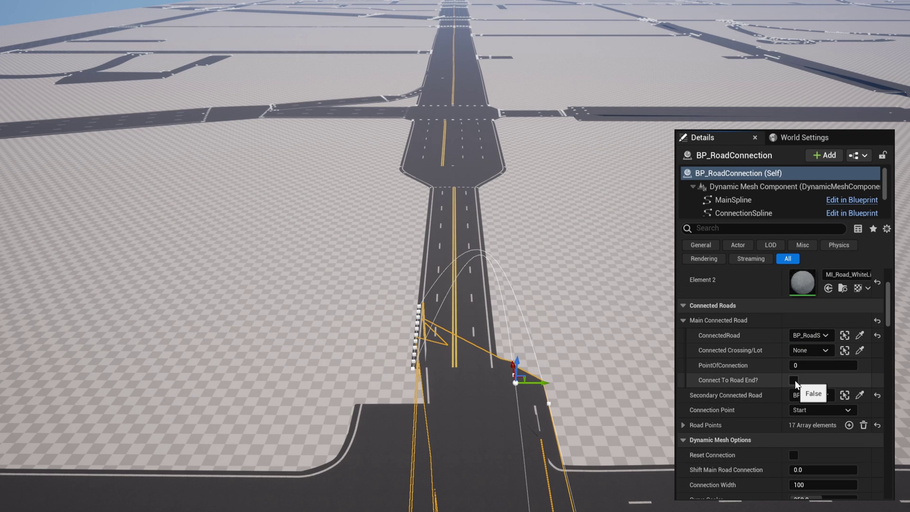
{"action": "left_click", "coordinate": [794, 380]}
{"action": "left_click", "coordinate": [801, 410]}
{"action": "left_click", "coordinate": [801, 431]}
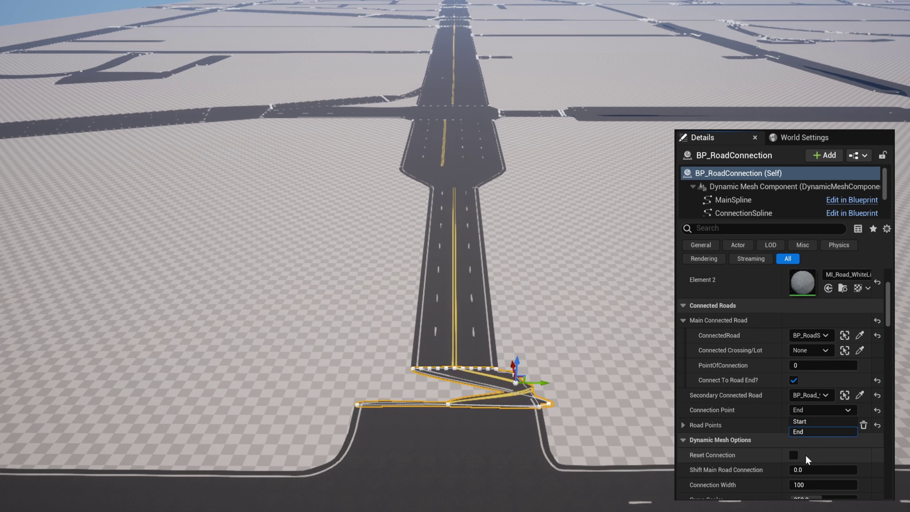
{"action": "left_click", "coordinate": [794, 455]}
Step: Set the new road segment's width to 1500 and reset the road connection at its near end
{"action": "left_click", "coordinate": [468, 332]}
{"action": "right_click_drag", "start_coordinate": [545, 284], "coordinate": [545, 402]}
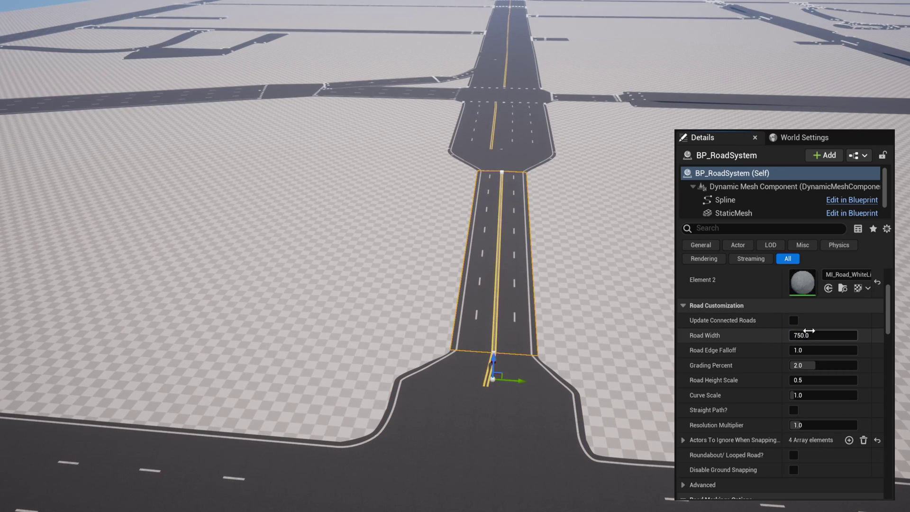
{"action": "type", "text": "1500"}
{"action": "key", "text": "Return"}
{"action": "mouse_move", "coordinate": [520, 384]}
{"action": "left_mouse_down"}
{"action": "mouse_move", "coordinate": [508, 382]}
{"action": "mouse_move", "coordinate": [517, 382]}
{"action": "left_mouse_up"}
{"action": "left_click", "coordinate": [794, 455]}
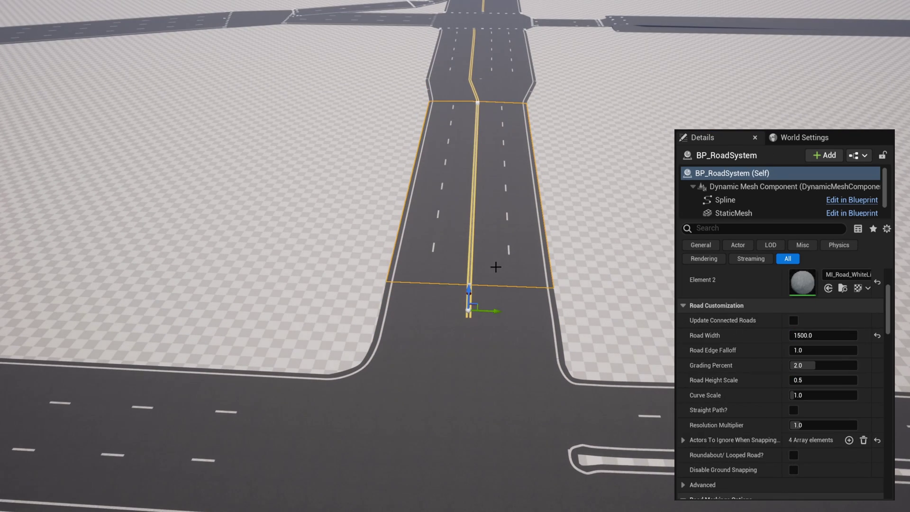
Step: Set a cutoff of -1000 on the new road segment's center line marking
{"action": "left_click", "coordinate": [484, 268]}
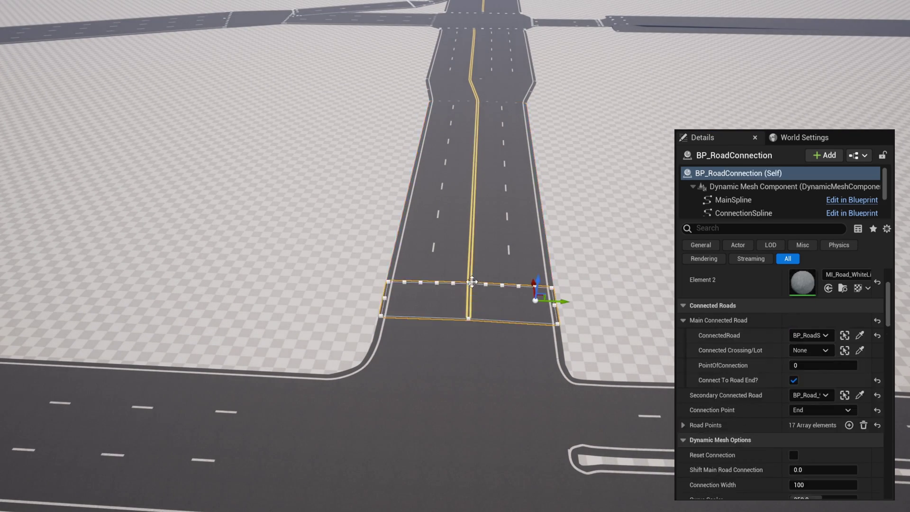
{"action": "left_click", "coordinate": [472, 305]}
{"action": "left_click", "coordinate": [472, 305]}
{"action": "left_click", "coordinate": [471, 305]}
{"action": "scroll", "coordinate": [774, 414], "scroll_direction": "down", "scroll_amount": 12}
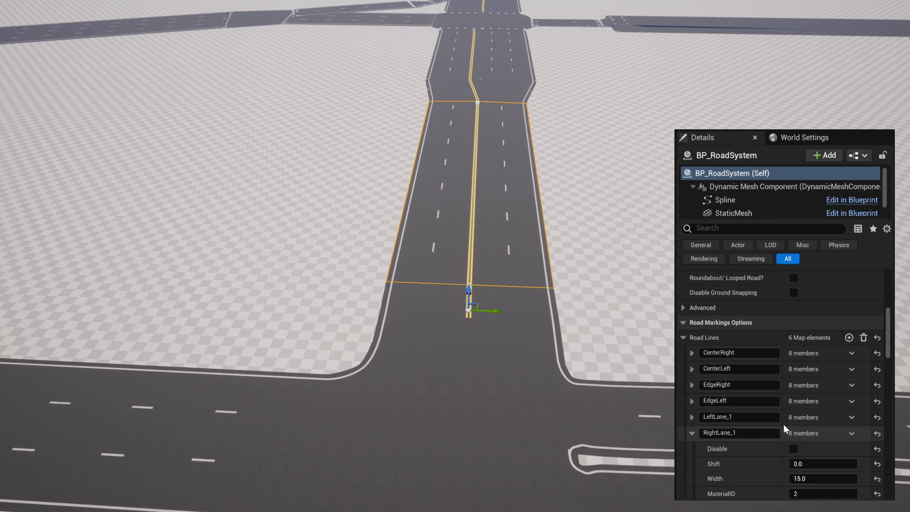
{"action": "left_click", "coordinate": [691, 365]}
{"action": "scroll", "coordinate": [815, 393], "scroll_direction": "down", "scroll_amount": 4}
{"action": "left_click", "coordinate": [821, 383]}
{"action": "left_click", "coordinate": [820, 370]}
{"action": "type", "text": "-1000"}
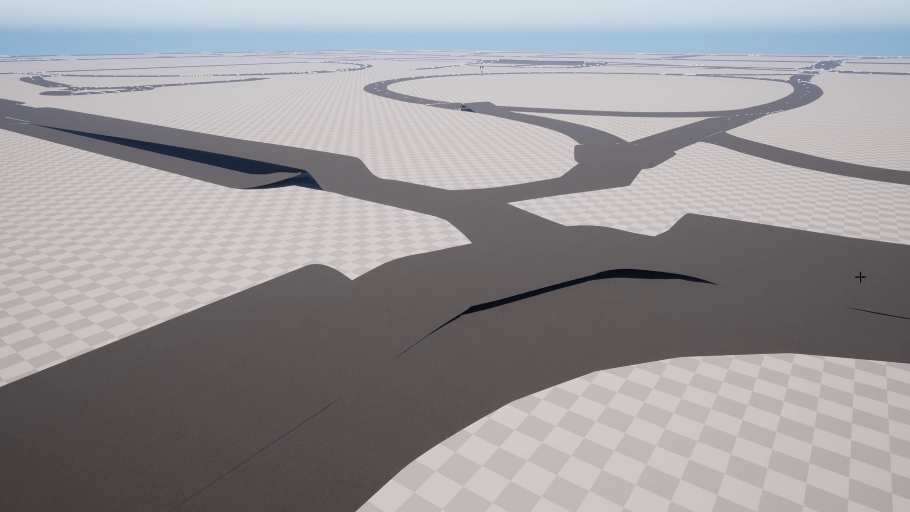
Step: Allow road overlap in BP_MassRoadManager, report the road overlaps and update all roads
{"action": "left_click", "coordinate": [481, 70]}
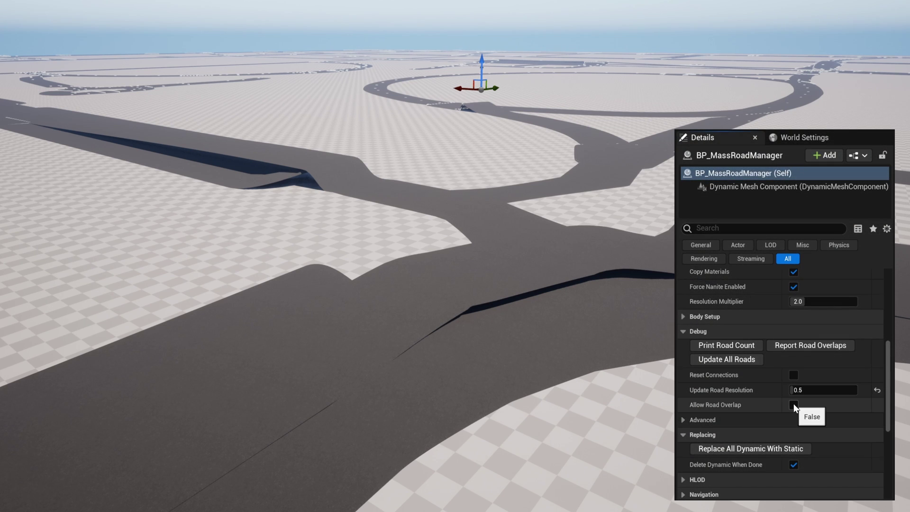
{"action": "left_click", "coordinate": [793, 405]}
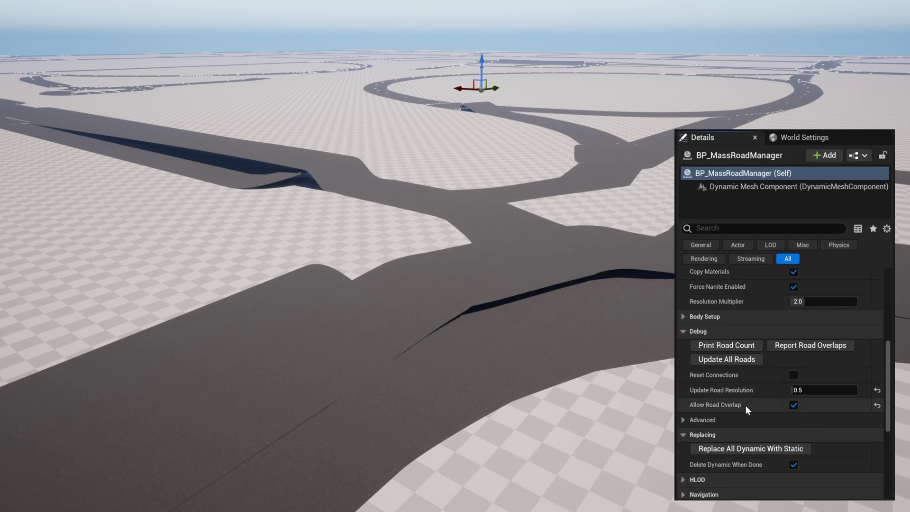
{"action": "left_click", "coordinate": [812, 345]}
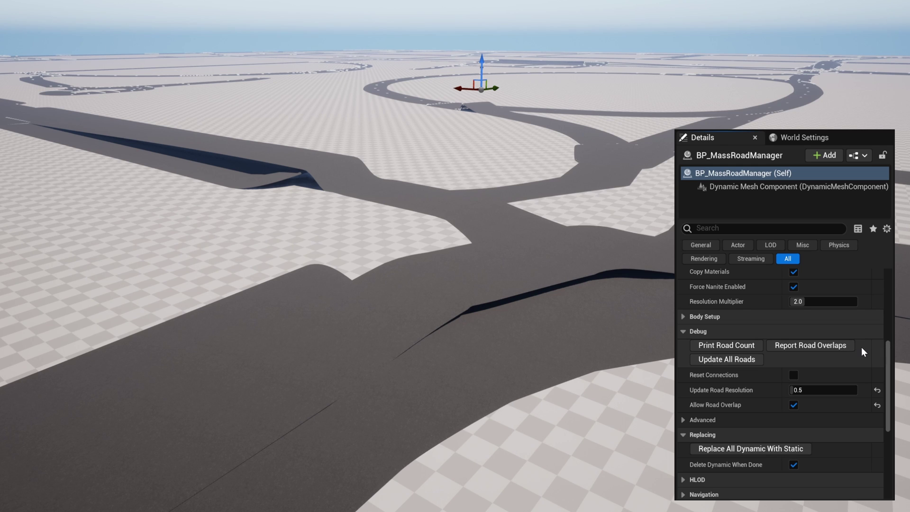
{"action": "left_click", "coordinate": [749, 363]}
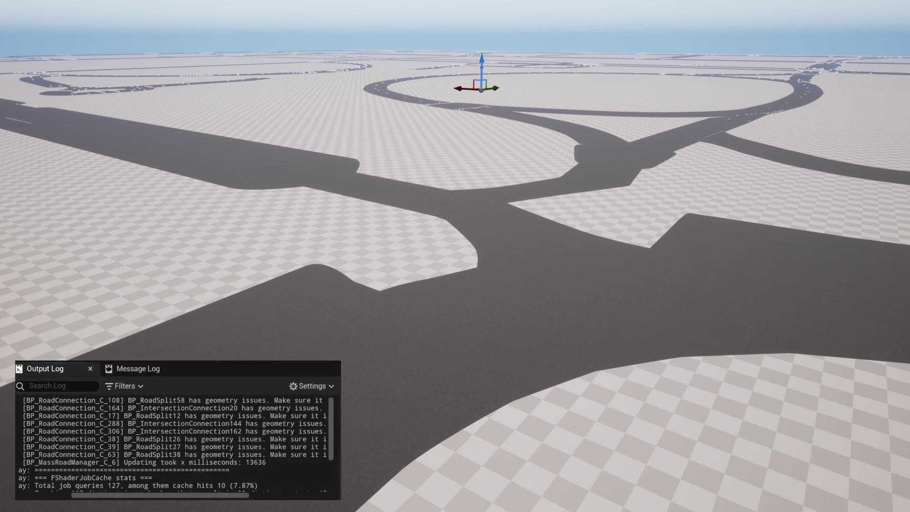
Step: Find the logged actor BP_RoadSplit58 in the level, select it and focus the view on it
{"action": "left_click_drag", "start_coordinate": [128, 401], "coordinate": [181, 400]}
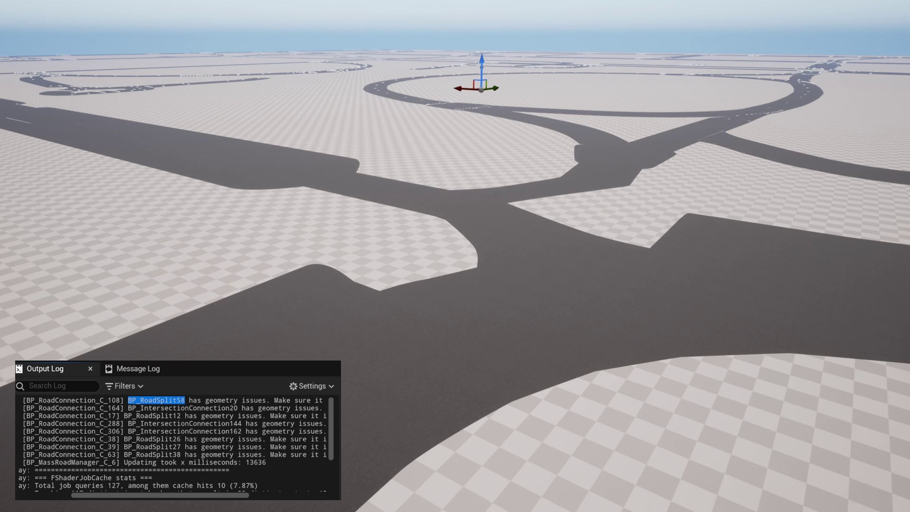
{"action": "left_click_drag", "start_coordinate": [26, 401], "coordinate": [128, 401]}
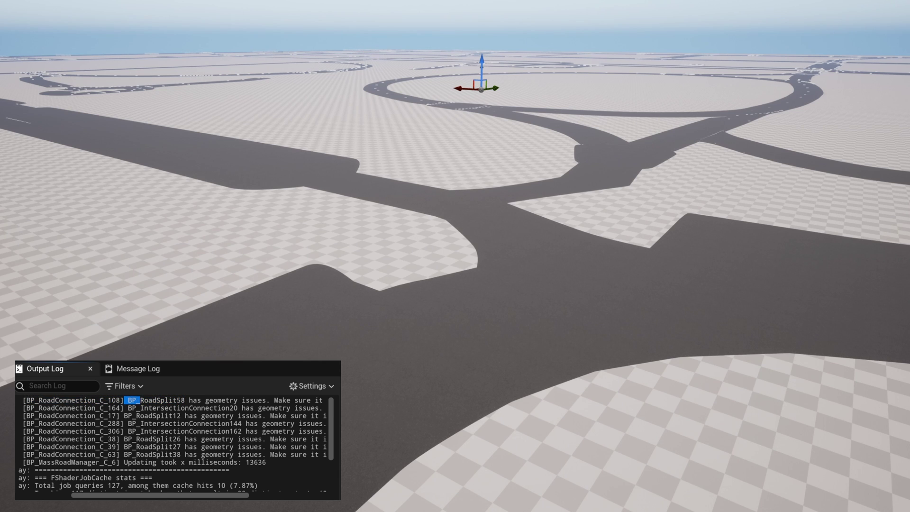
{"action": "left_click_drag", "start_coordinate": [144, 400], "coordinate": [181, 400]}
{"action": "left_click", "coordinate": [716, 41]}
{"action": "type", "text": "BP_RoadSplit58"}
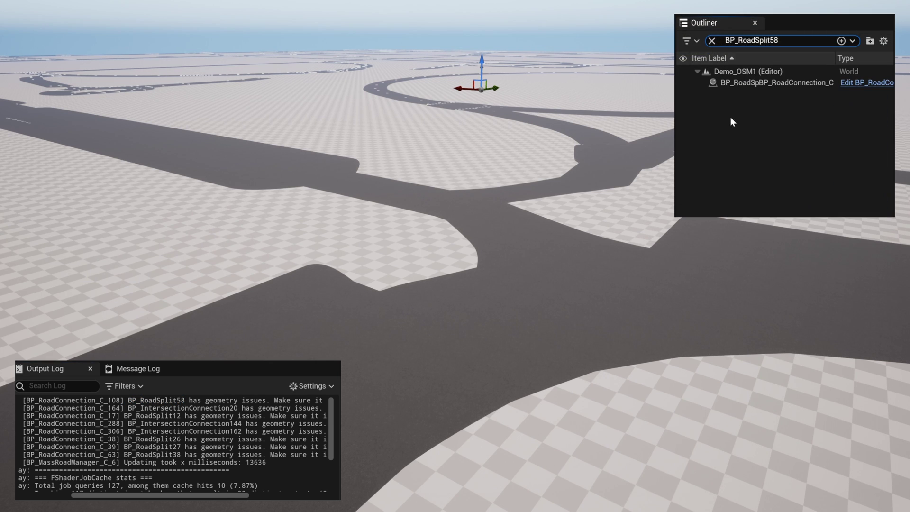
{"action": "left_click", "coordinate": [754, 83]}
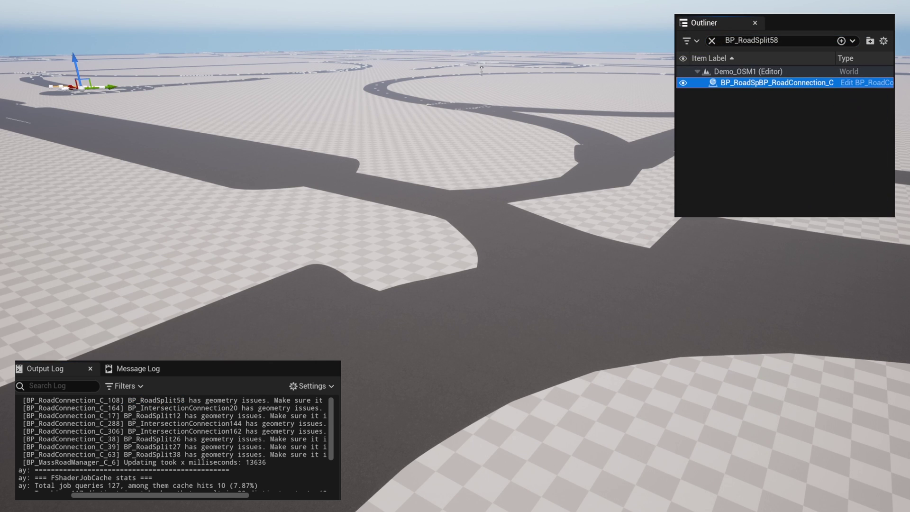
{"action": "key", "text": "f"}
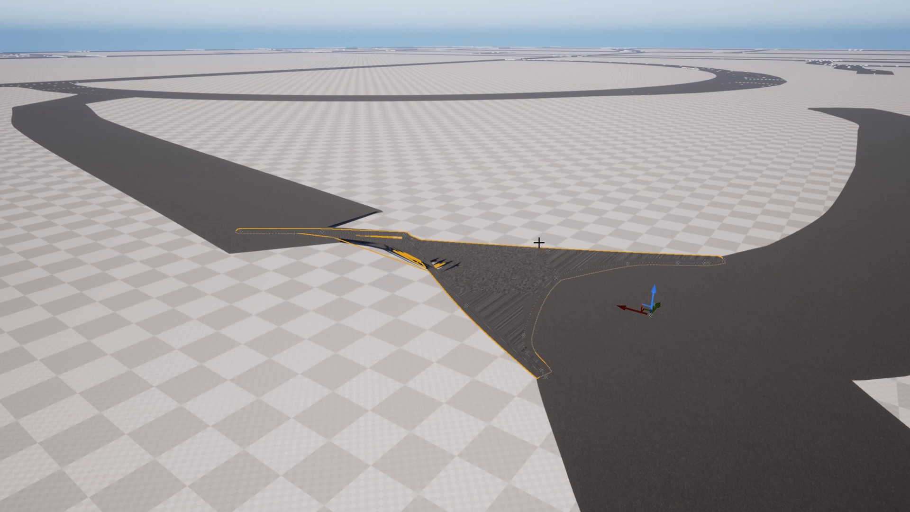
Step: Remove the stray end spline point of the road beside BP_RoadSplit58 and reset the split's connection
{"action": "right_click_drag", "start_coordinate": [477, 271], "coordinate": [476, 327]}
{"action": "key", "text": "e"}
{"action": "key", "text": "w"}
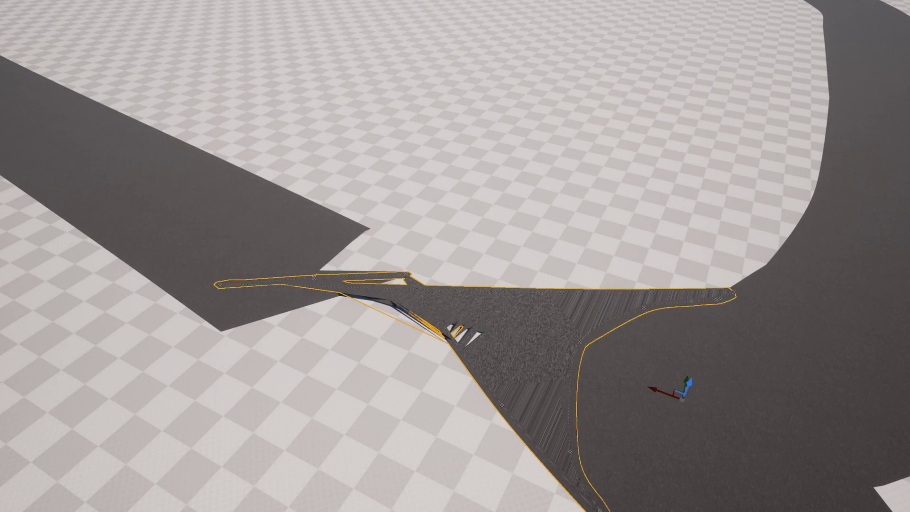
{"action": "left_click", "coordinate": [296, 298]}
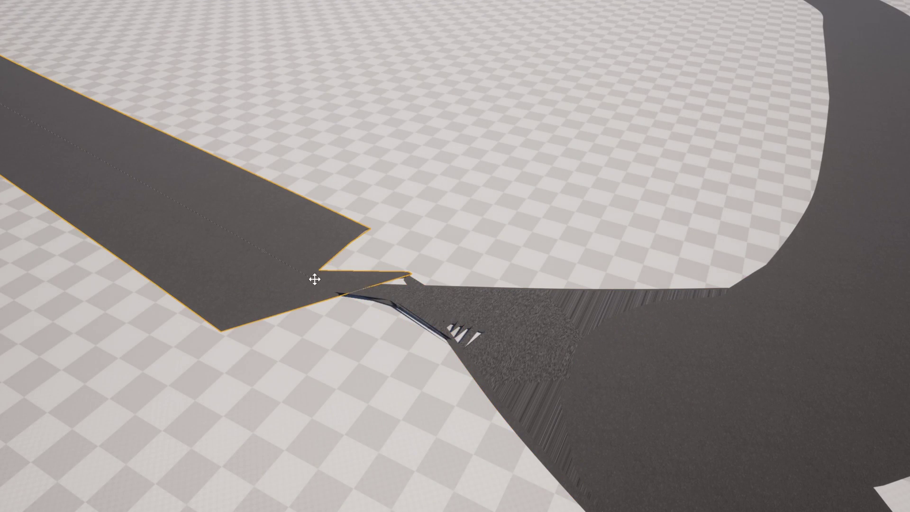
{"action": "left_click", "coordinate": [314, 279]}
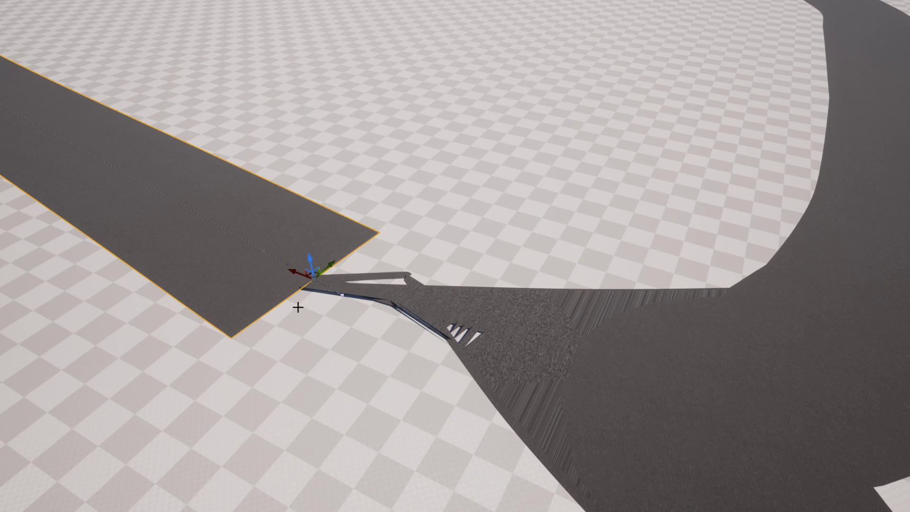
{"action": "left_click", "coordinate": [493, 327]}
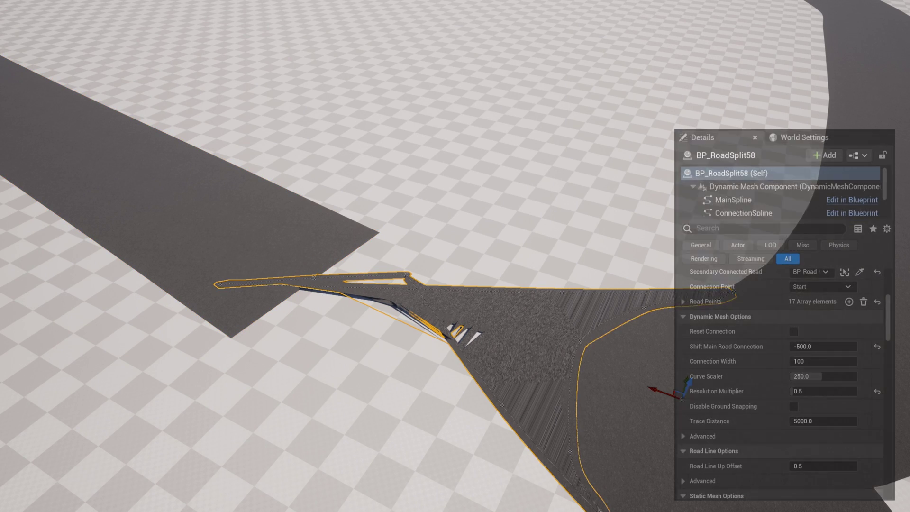
{"action": "left_click", "coordinate": [792, 332]}
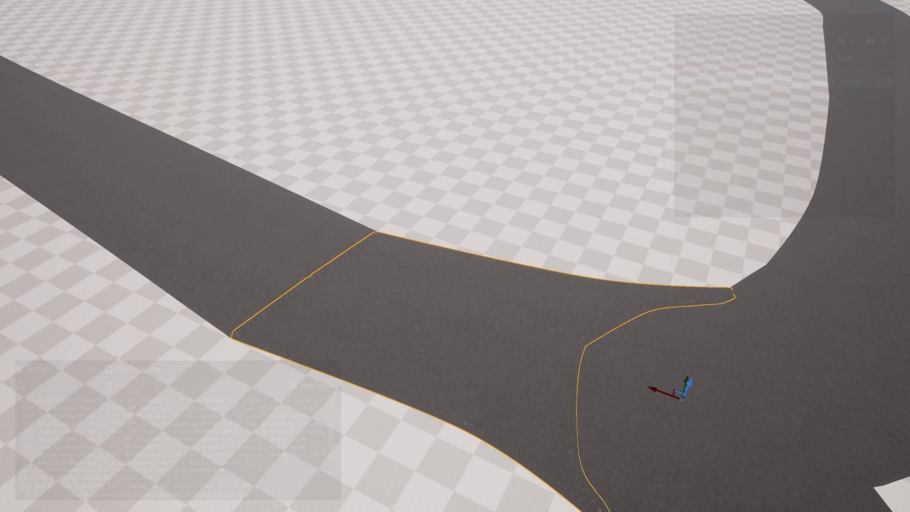
Step: Find the logged actor BP_RoadConnection_C_164 in the level and focus the view on it
{"action": "left_click_drag", "start_coordinate": [121, 408], "coordinate": [27, 408]}
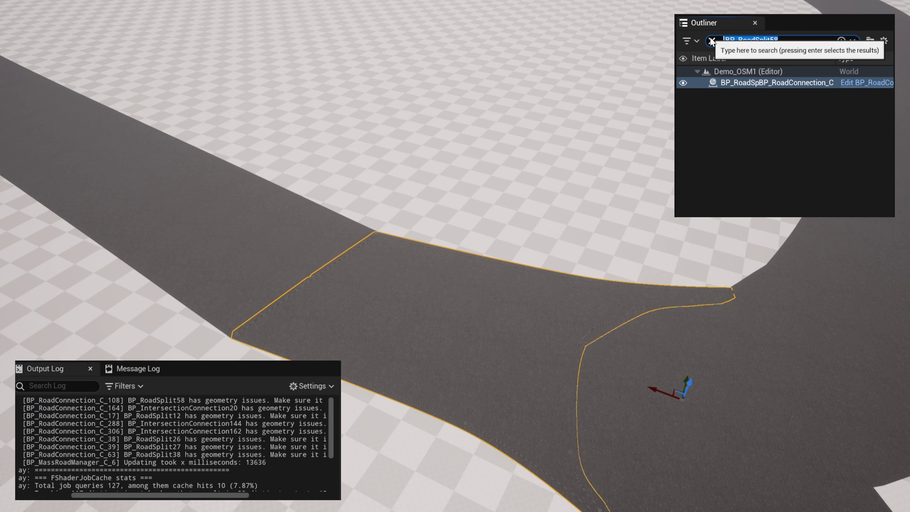
{"action": "type", "text": "BP_RoadConnection_C_164"}
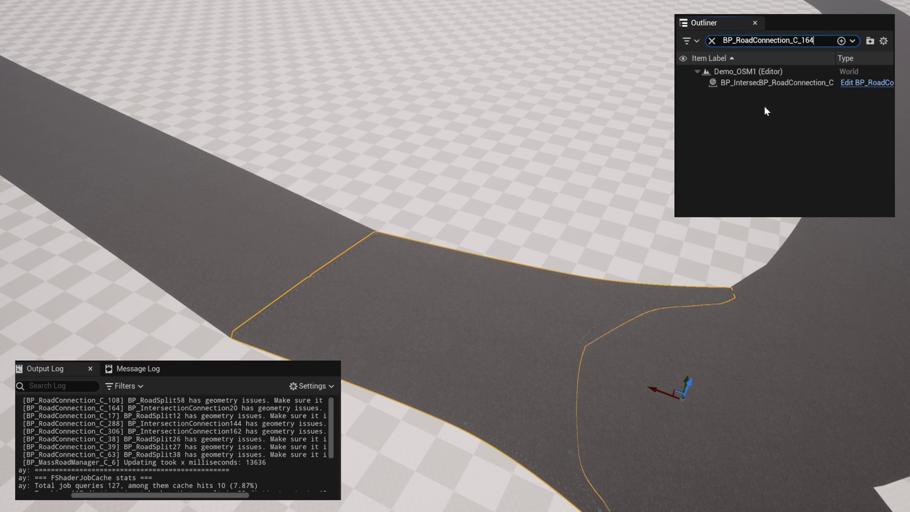
{"action": "left_click", "coordinate": [781, 83]}
{"action": "double_click", "coordinate": [779, 83]}
{"action": "mouse_move", "coordinate": [571, 230]}
{"action": "right_mouse_down"}
{"action": "mouse_move", "coordinate": [581, 245]}
{"action": "mouse_move", "coordinate": [580, 223]}
{"action": "mouse_move", "coordinate": [572, 229]}
{"action": "right_mouse_up"}
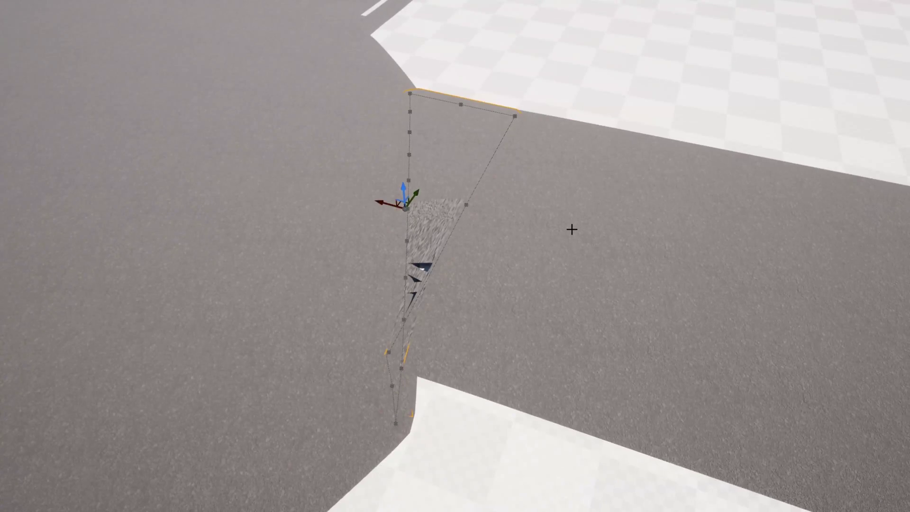
Step: Delete the end spline point of the road overlapping BP_IntersectionConnection20 and reset that connection
{"action": "left_click", "coordinate": [568, 228]}
{"action": "left_click", "coordinate": [467, 207]}
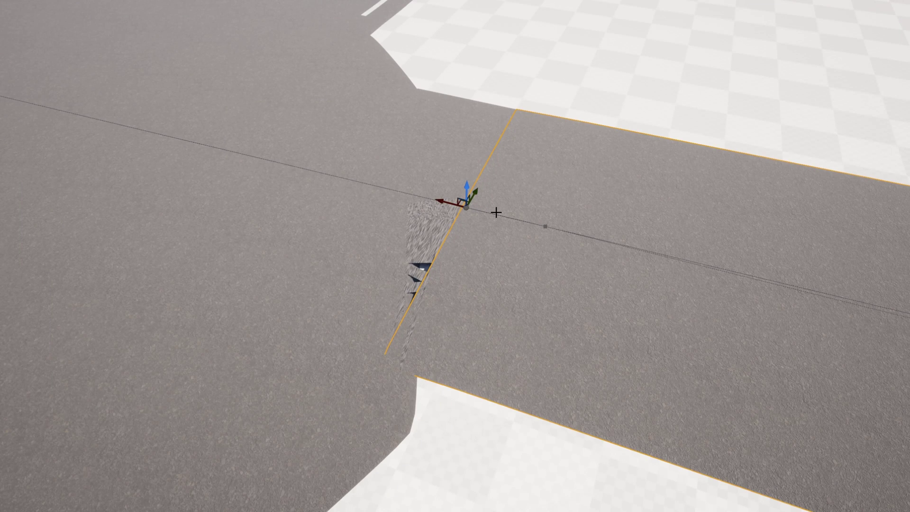
{"action": "key", "text": "Delete"}
{"action": "left_click", "coordinate": [456, 207]}
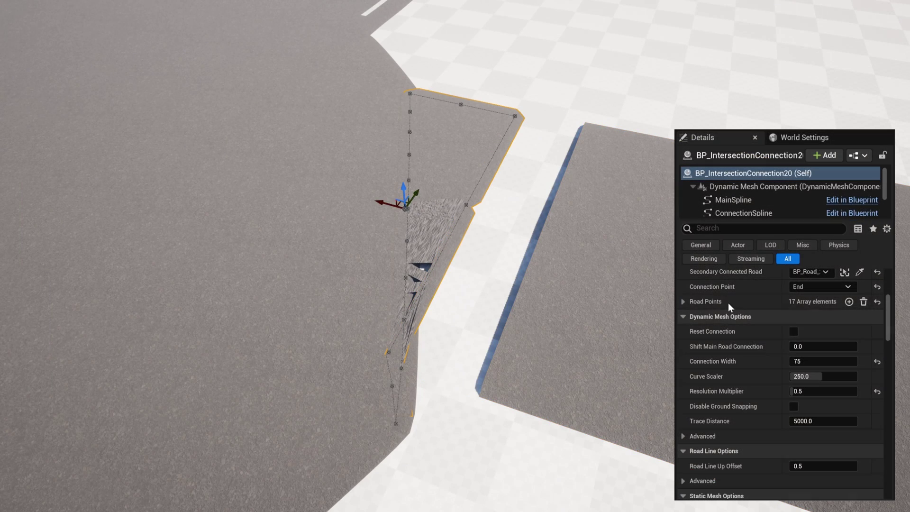
{"action": "left_click", "coordinate": [793, 331]}
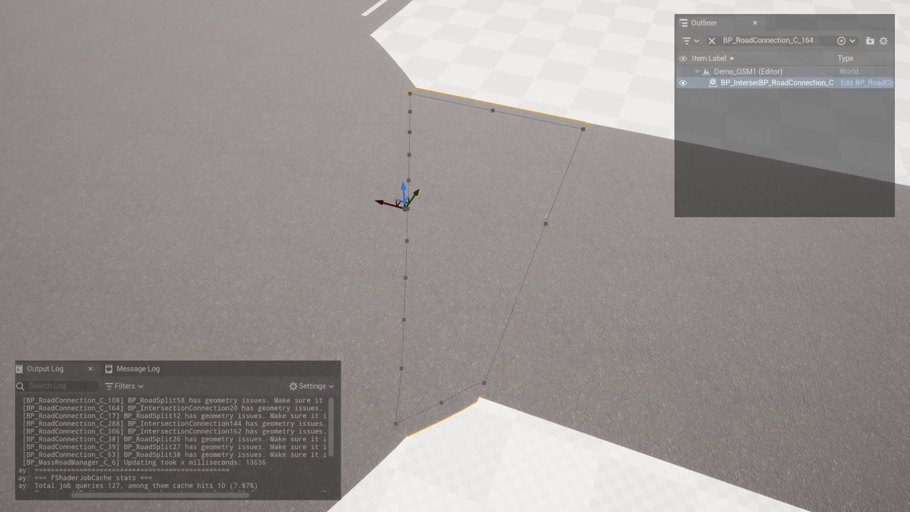
Step: Copy BP_RoadConnection_C_17 from the log and search the level's actors for it
{"action": "left_click_drag", "start_coordinate": [23, 416], "coordinate": [111, 408]}
{"action": "double_click", "coordinate": [71, 416]}
{"action": "key", "text": "ctrl+c"}
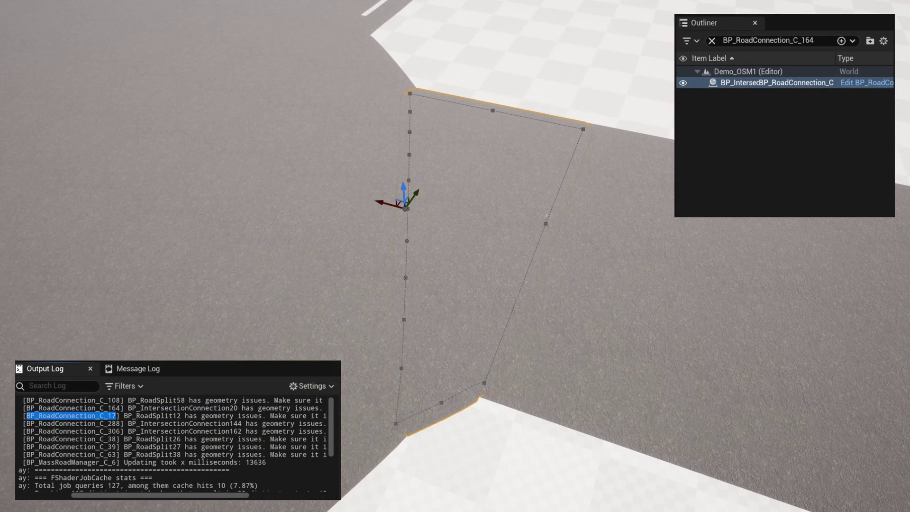
{"action": "left_click", "coordinate": [712, 41]}
{"action": "key", "text": "ctrl+v"}
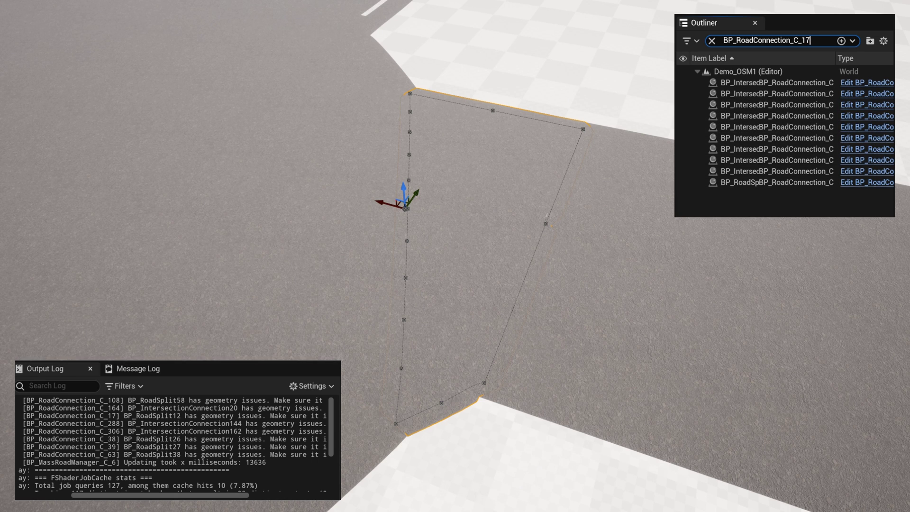
Step: Find the logged actor BP_RoadSplit12 in the level and focus the view on it
{"action": "left_click_drag", "start_coordinate": [124, 415], "coordinate": [176, 416]}
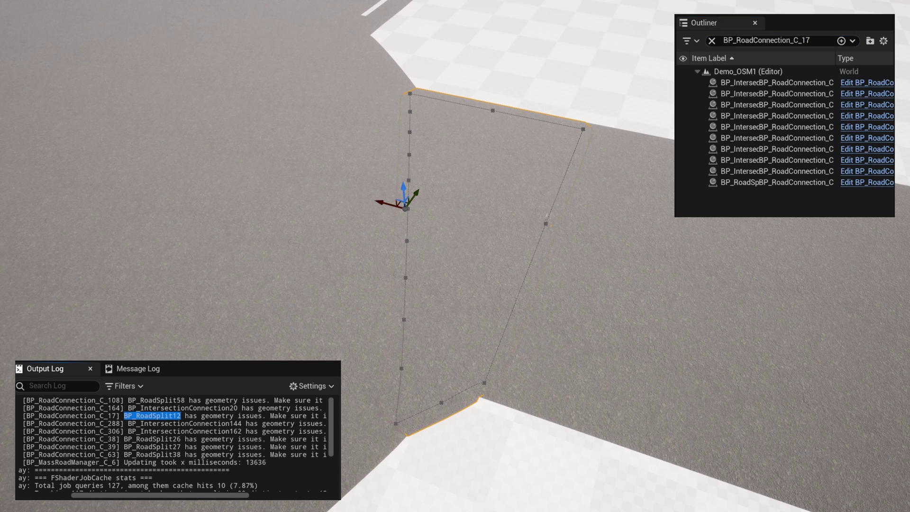
{"action": "left_click", "coordinate": [712, 41]}
{"action": "type", "text": "BP_RoadSplit12"}
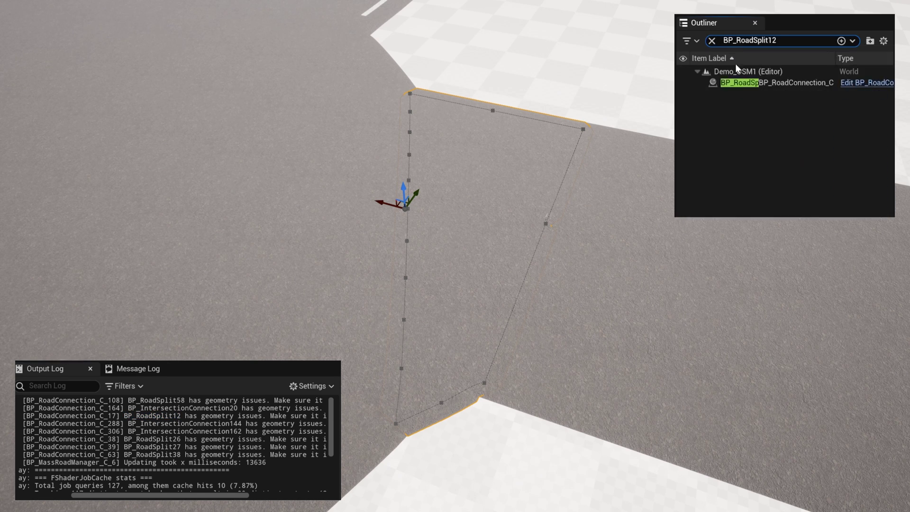
{"action": "left_click", "coordinate": [752, 81]}
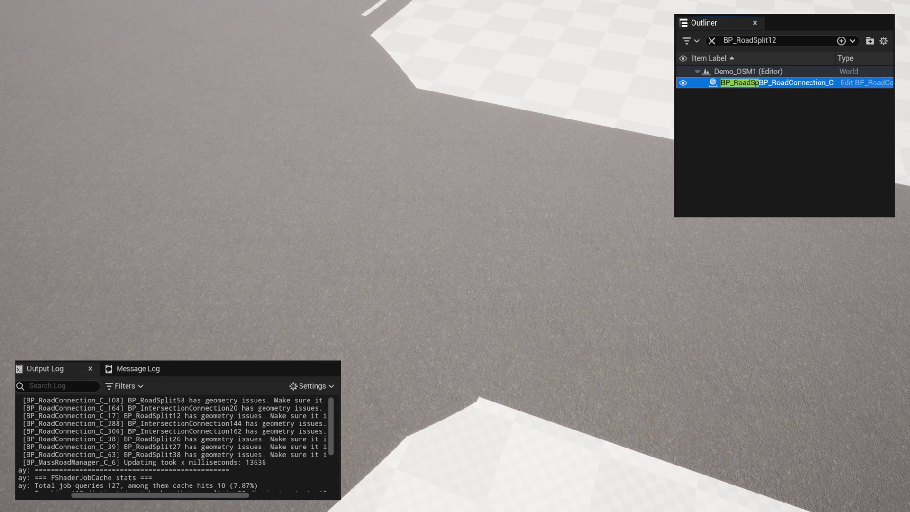
{"action": "key", "text": "f"}
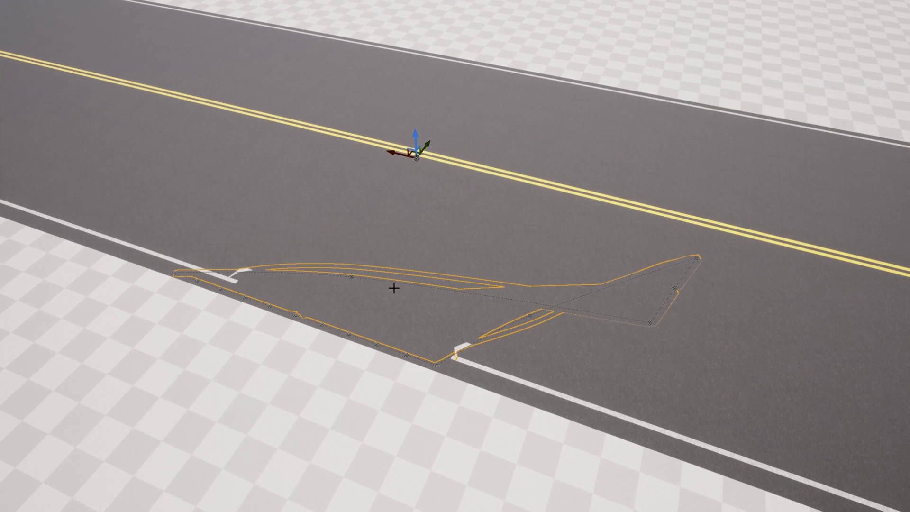
{"action": "right_click_drag", "start_coordinate": [687, 288], "coordinate": [753, 270]}
{"action": "key", "text": "s"}
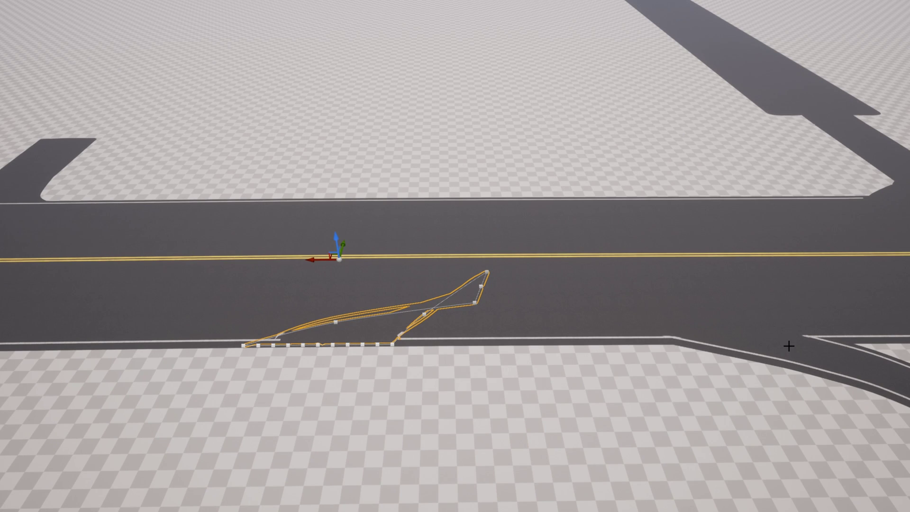
Step: Move the end spline point of the side road at BP_RoadSplit12 off the main road to just outside its edge
{"action": "left_click", "coordinate": [789, 346]}
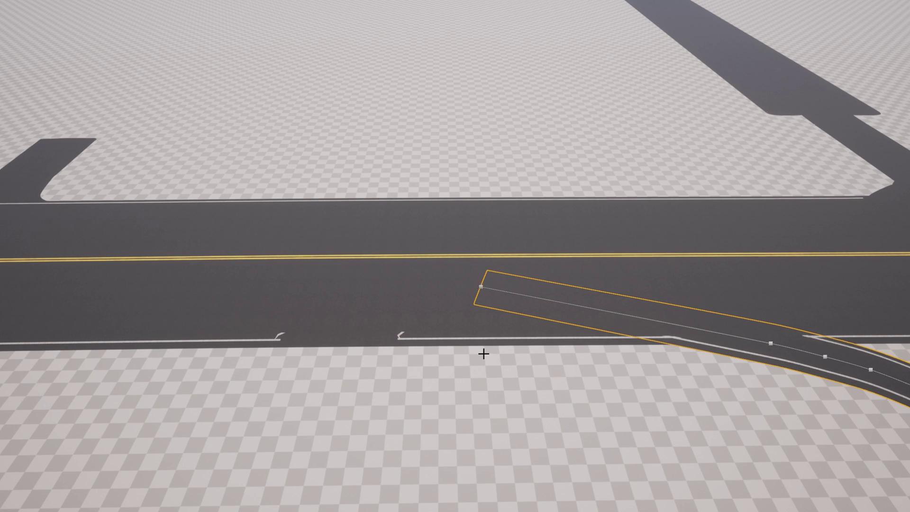
{"action": "left_click", "coordinate": [483, 287]}
{"action": "left_click_drag", "start_coordinate": [481, 273], "coordinate": [510, 347]}
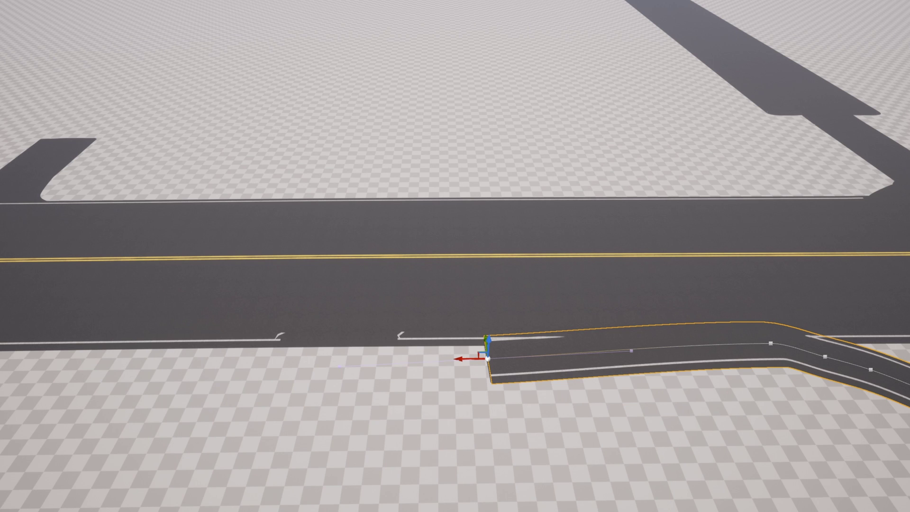
{"action": "key", "text": "Escape"}
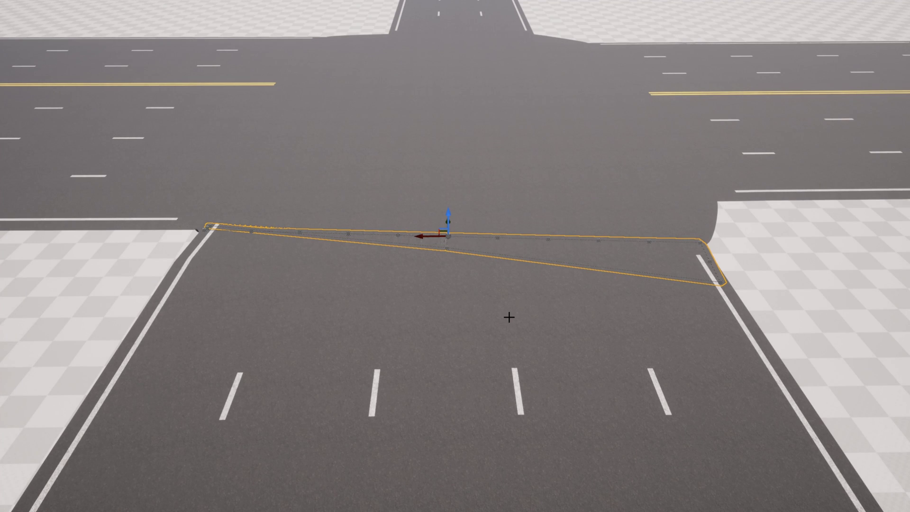
Step: Delete the end spline point of the road at BP_IntersectionConnection144, pull its new end back from the intersection, and reset the connection
{"action": "left_click", "coordinate": [509, 317]}
{"action": "left_click", "coordinate": [447, 251]}
{"action": "key", "text": "Delete"}
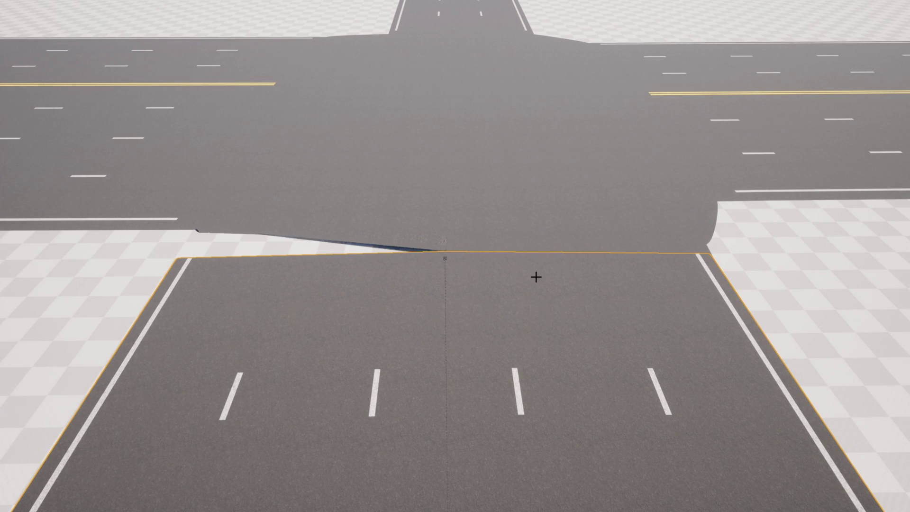
{"action": "left_click", "coordinate": [443, 257]}
{"action": "left_click_drag", "start_coordinate": [445, 243], "coordinate": [444, 284]}
{"action": "left_click", "coordinate": [541, 249]}
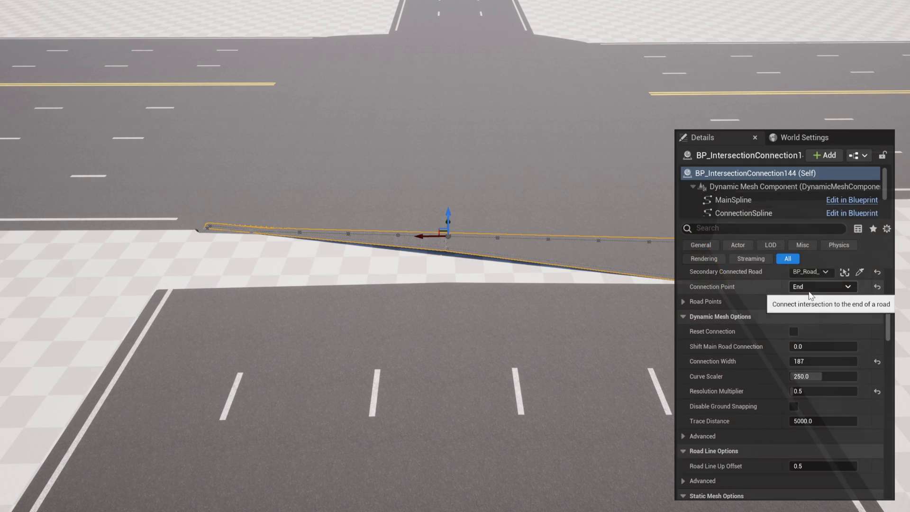
{"action": "left_click", "coordinate": [793, 331]}
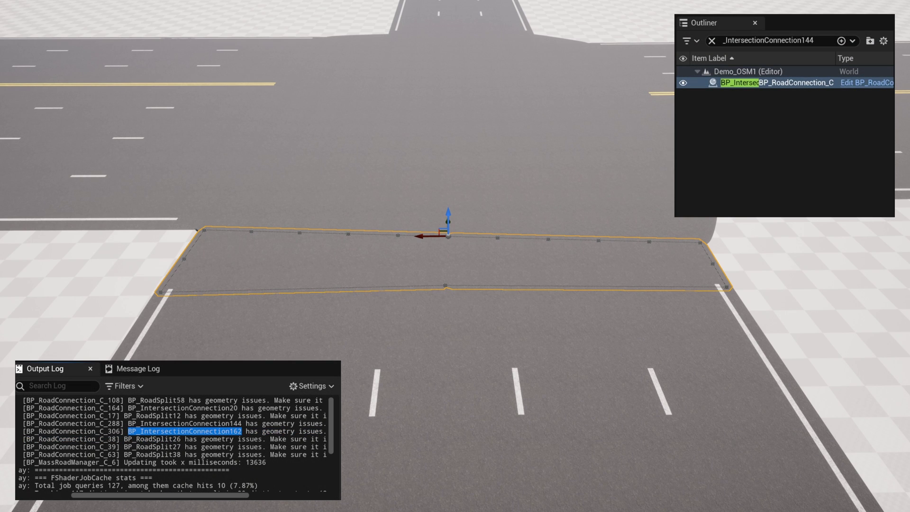
Step: Find the logged actor BP_IntersectionConnection162 in the level and focus the view on it
{"action": "left_click", "coordinate": [712, 42]}
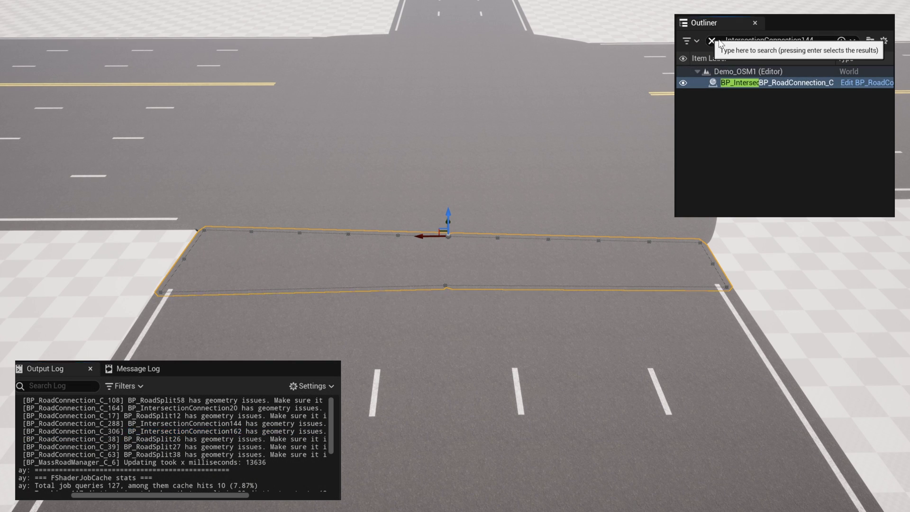
{"action": "type", "text": "BP_IntersectionConnection162"}
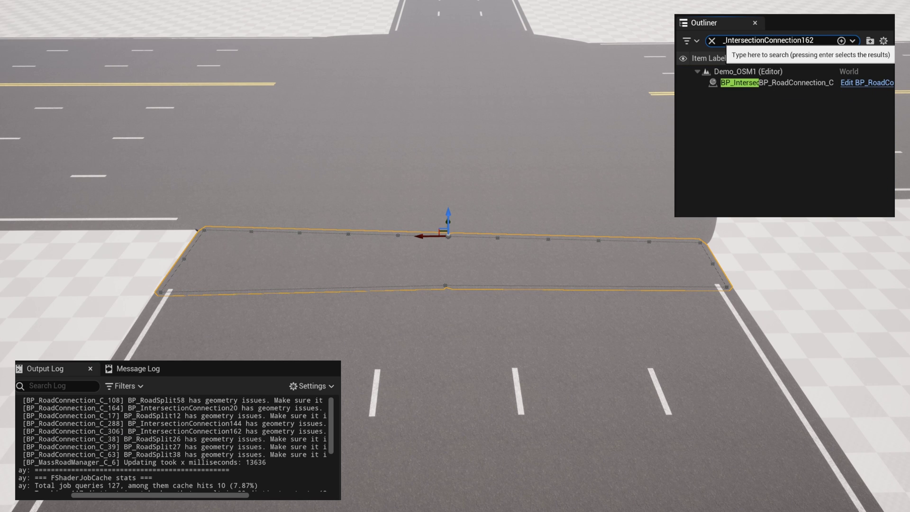
{"action": "left_click", "coordinate": [732, 85]}
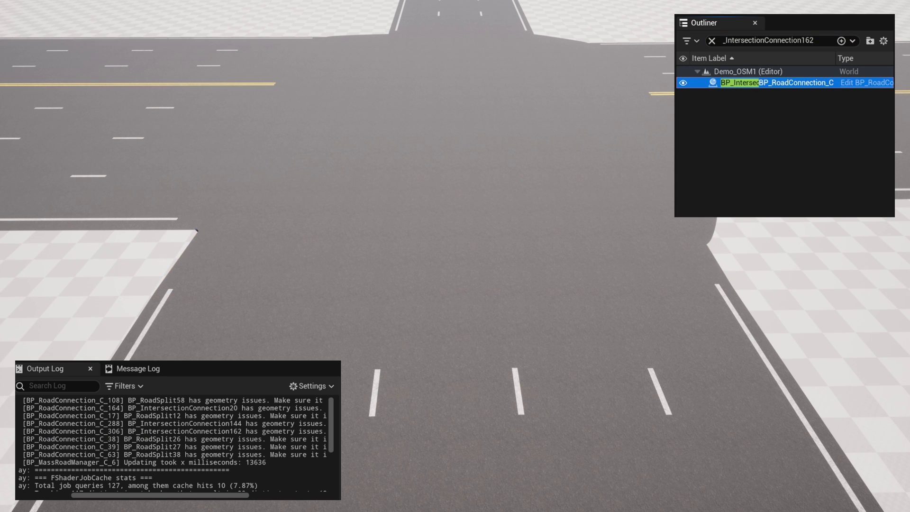
{"action": "key", "text": "f"}
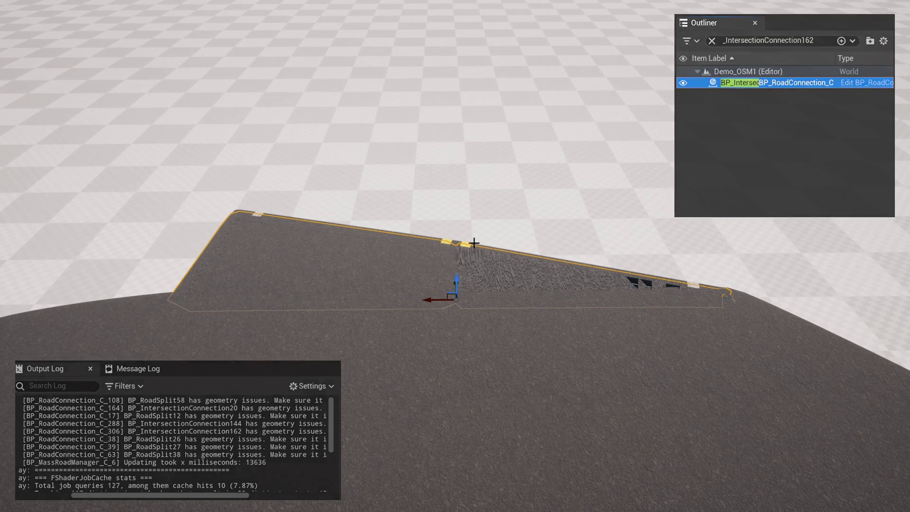
Step: Delete the short road BP_Road_509466050 and its connection BP_IntersectionConnection162, accepting the broken references
{"action": "left_click", "coordinate": [583, 203]}
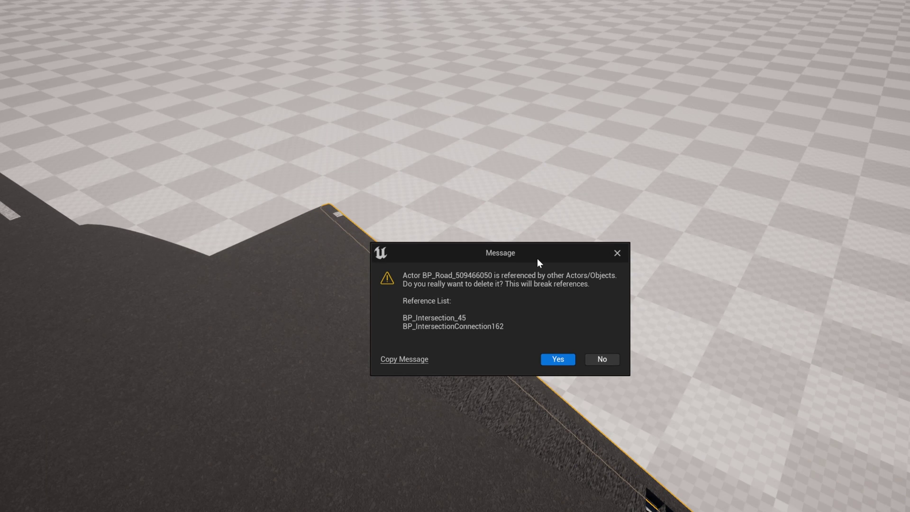
{"action": "left_click", "coordinate": [563, 358]}
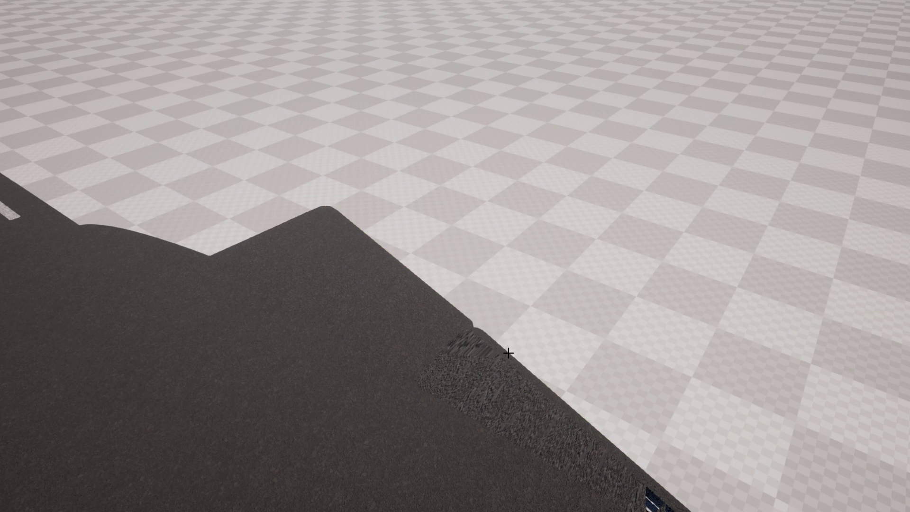
{"action": "left_click", "coordinate": [430, 337]}
{"action": "key", "text": "Delete"}
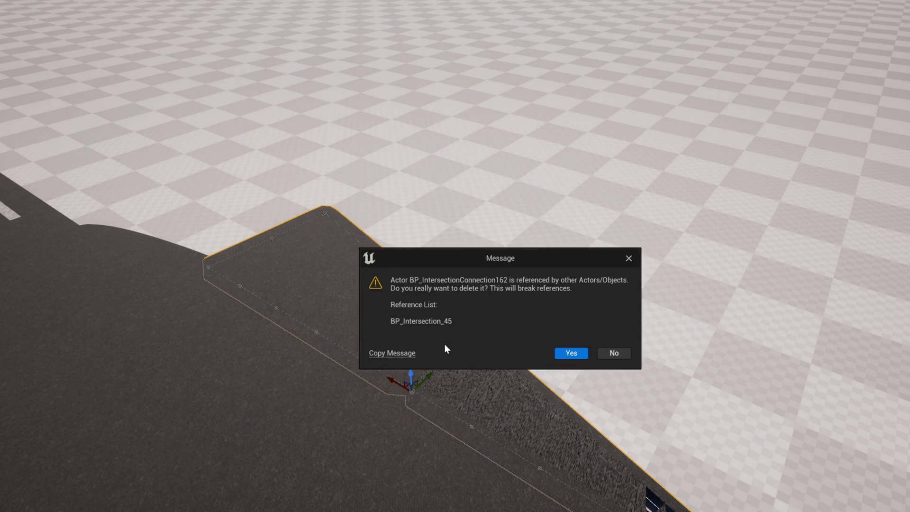
{"action": "left_click", "coordinate": [563, 354]}
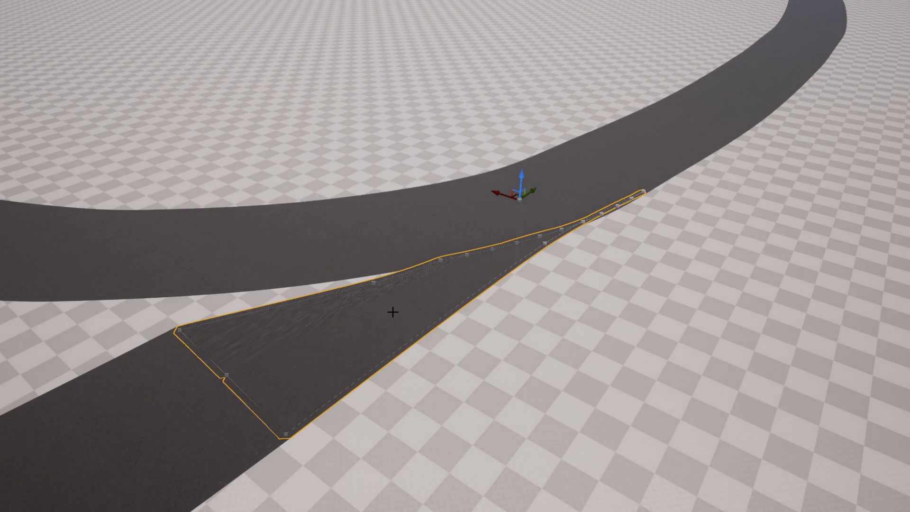
Step: Set BP_RoadSplit26's main road connection shift to about -1228.29 and its connection width to 130, and reset the connection
{"action": "mouse_move", "coordinate": [426, 294]}
{"action": "right_mouse_down"}
{"action": "mouse_move", "coordinate": [458, 303]}
{"action": "mouse_move", "coordinate": [379, 346]}
{"action": "mouse_move", "coordinate": [370, 303]}
{"action": "mouse_move", "coordinate": [435, 283]}
{"action": "right_mouse_up"}
{"action": "key", "text": "w"}
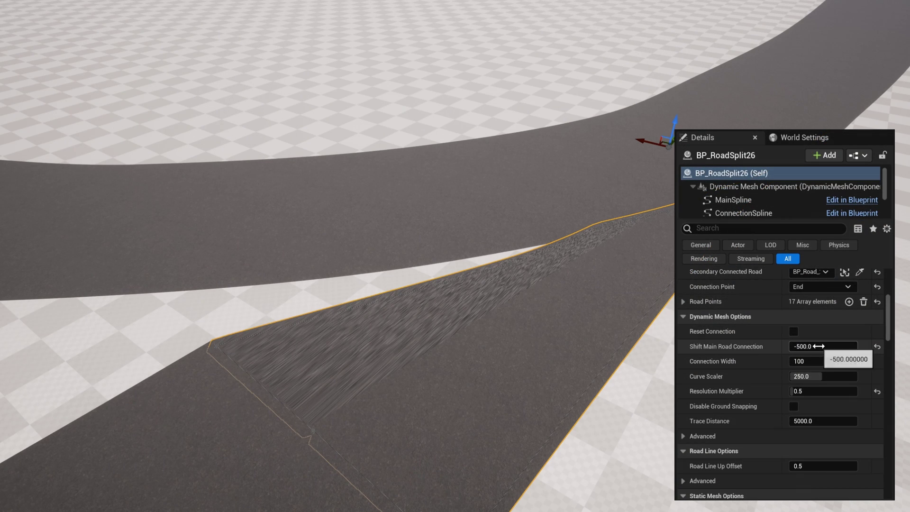
{"action": "left_click_drag", "start_coordinate": [818, 346], "coordinate": [806, 346]}
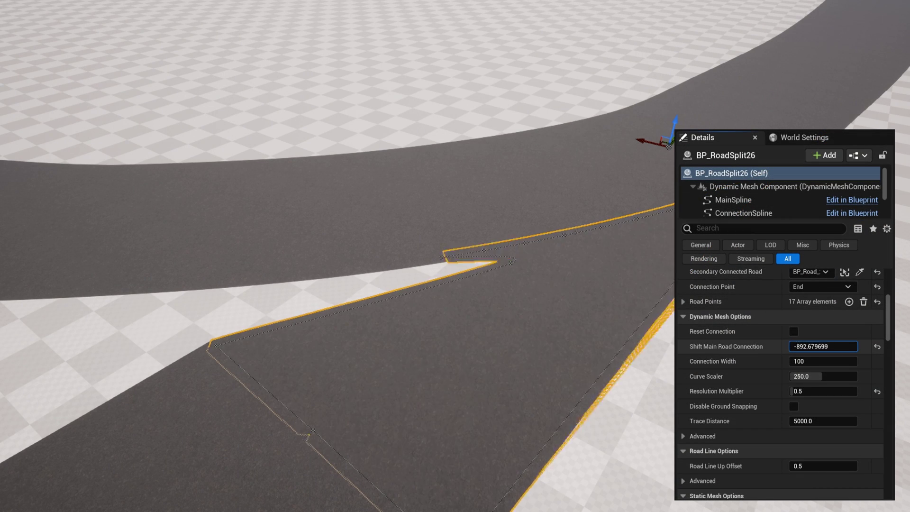
{"action": "mouse_move", "coordinate": [817, 346]}
{"action": "left_mouse_down"}
{"action": "mouse_move", "coordinate": [806, 346]}
{"action": "mouse_move", "coordinate": [838, 361]}
{"action": "mouse_move", "coordinate": [815, 362]}
{"action": "left_mouse_up"}
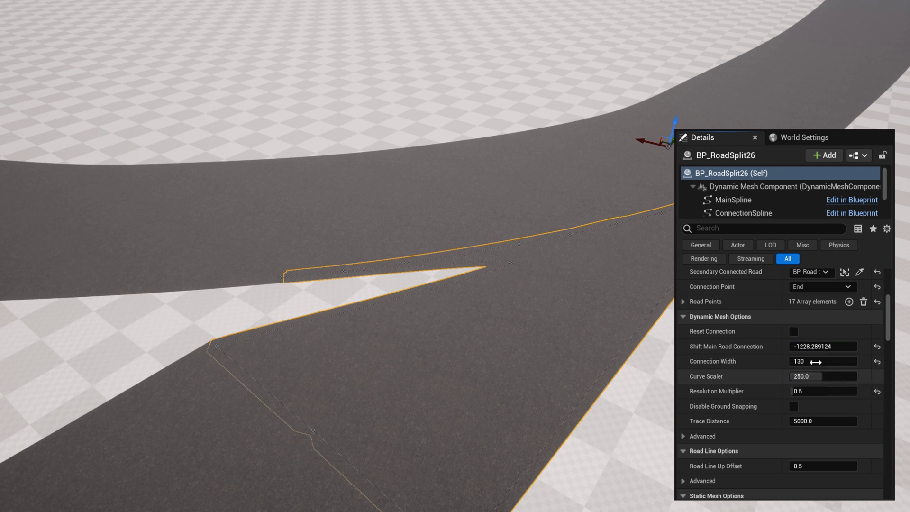
{"action": "left_click", "coordinate": [793, 331]}
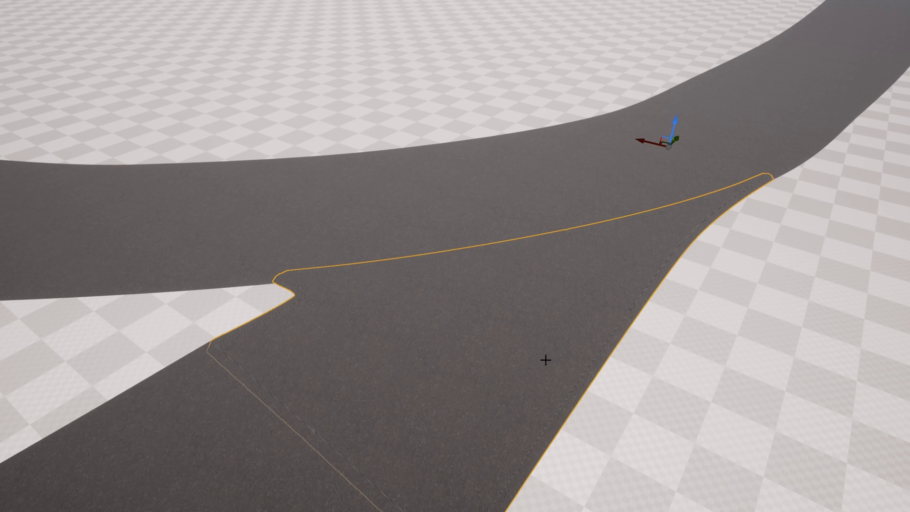
Step: Copy BP_RoadSplit27 from the log and search the level's actors for it
{"action": "left_click", "coordinate": [711, 42]}
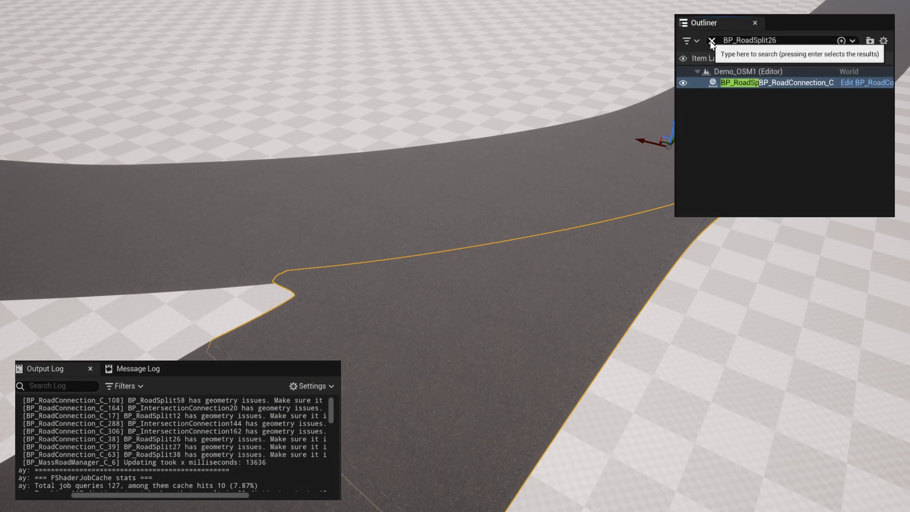
{"action": "left_click", "coordinate": [712, 41]}
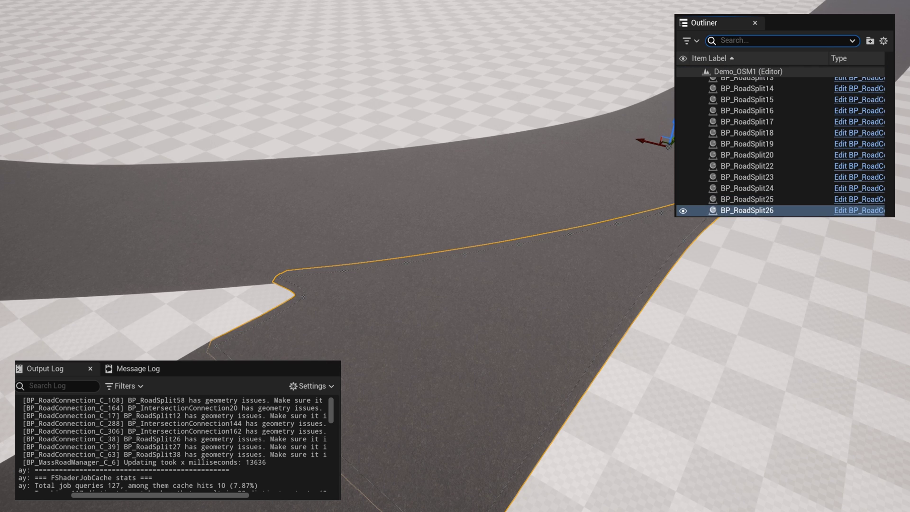
{"action": "left_click_drag", "start_coordinate": [124, 446], "coordinate": [197, 447]}
{"action": "key", "text": "ctrl+c"}
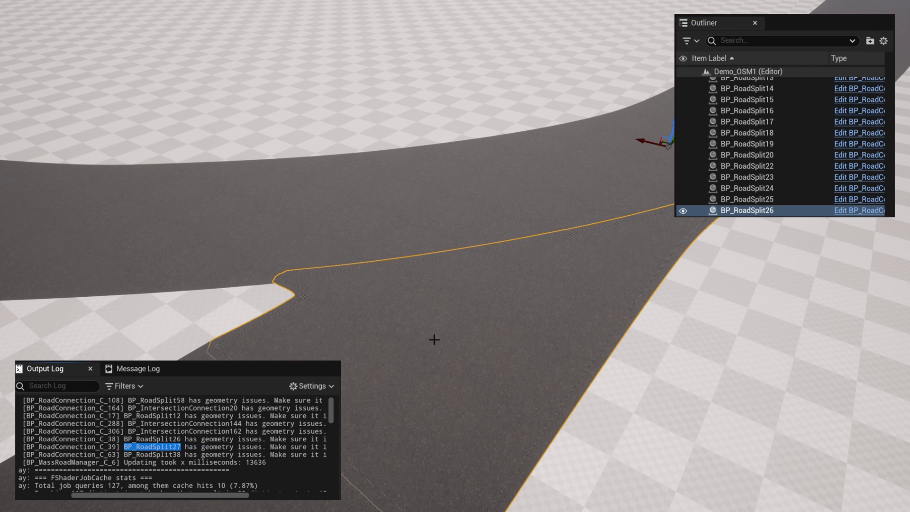
{"action": "left_click", "coordinate": [739, 40]}
{"action": "key", "text": "ctrl+v"}
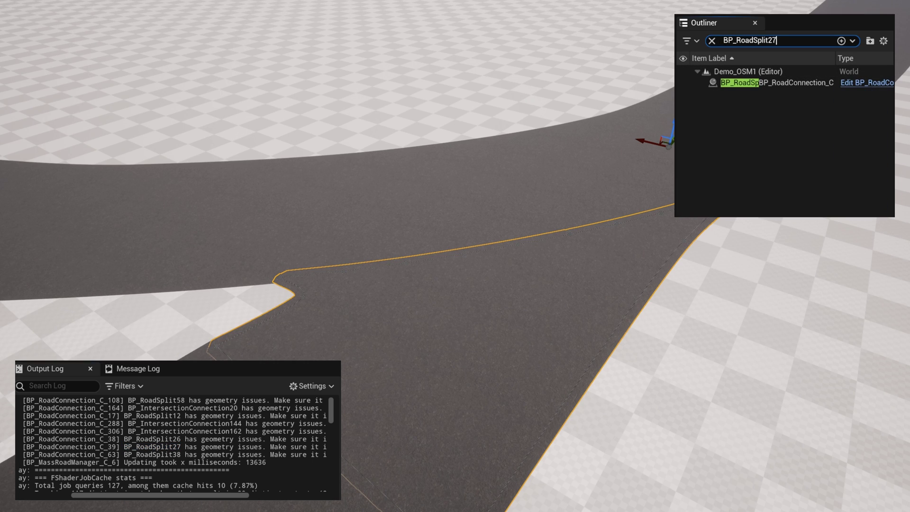
Step: Focus the view on BP_RoadSplit27 and reset its connection to the side road
{"action": "double_click", "coordinate": [766, 81]}
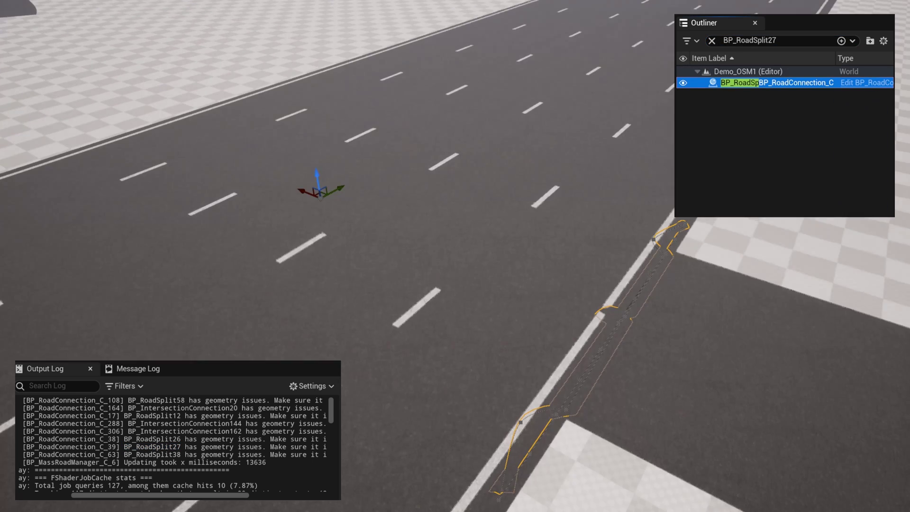
{"action": "right_click_drag", "start_coordinate": [519, 217], "coordinate": [601, 251]}
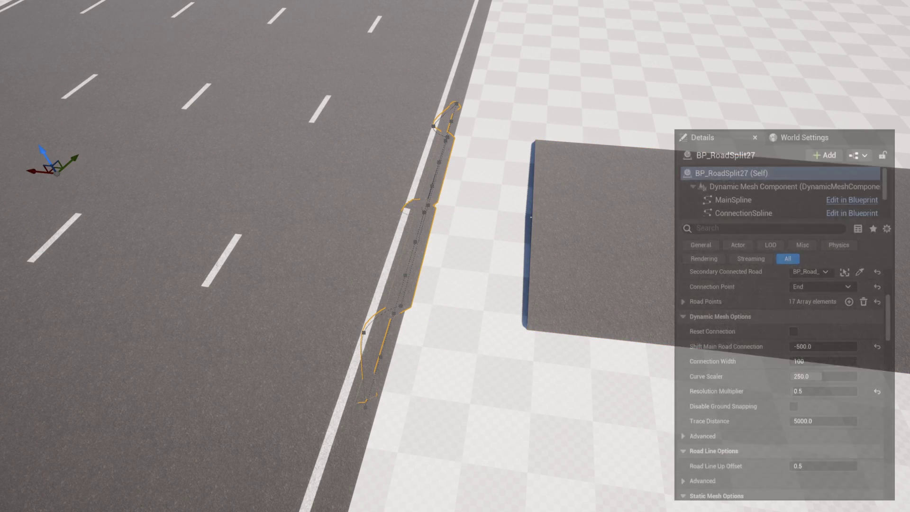
{"action": "left_click", "coordinate": [794, 332]}
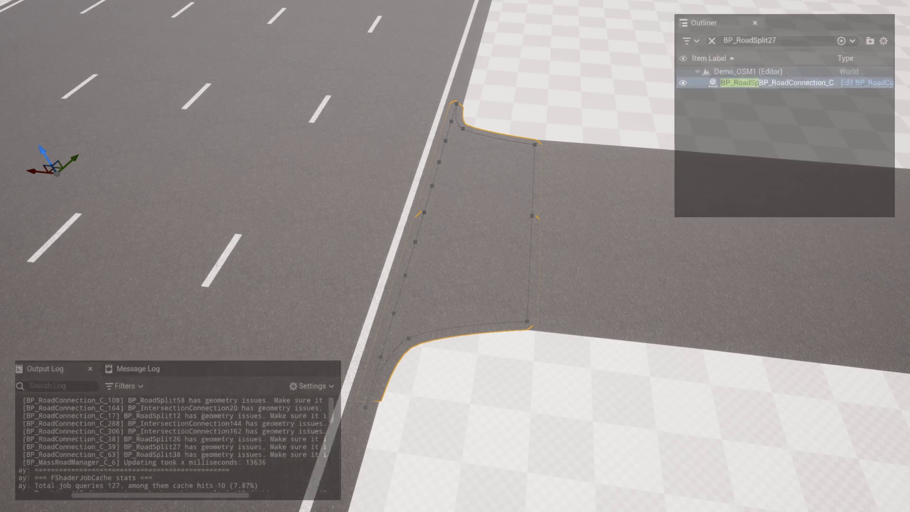
Step: Find the logged actor BP_RoadSplit38 in the level and focus the view on it
{"action": "left_click_drag", "start_coordinate": [123, 455], "coordinate": [177, 454]}
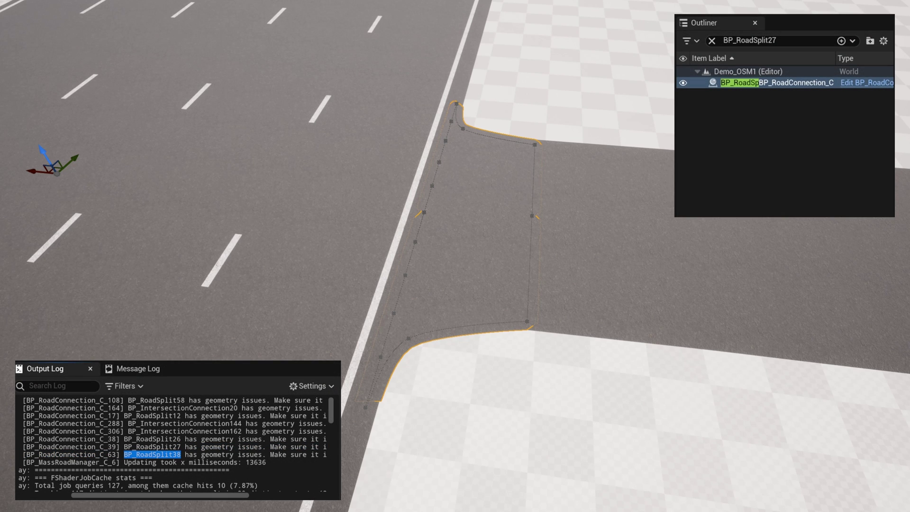
{"action": "left_click_drag", "start_coordinate": [779, 41], "coordinate": [688, 51]}
{"action": "type", "text": "BP_RoadSplit38"}
{"action": "left_click", "coordinate": [763, 84]}
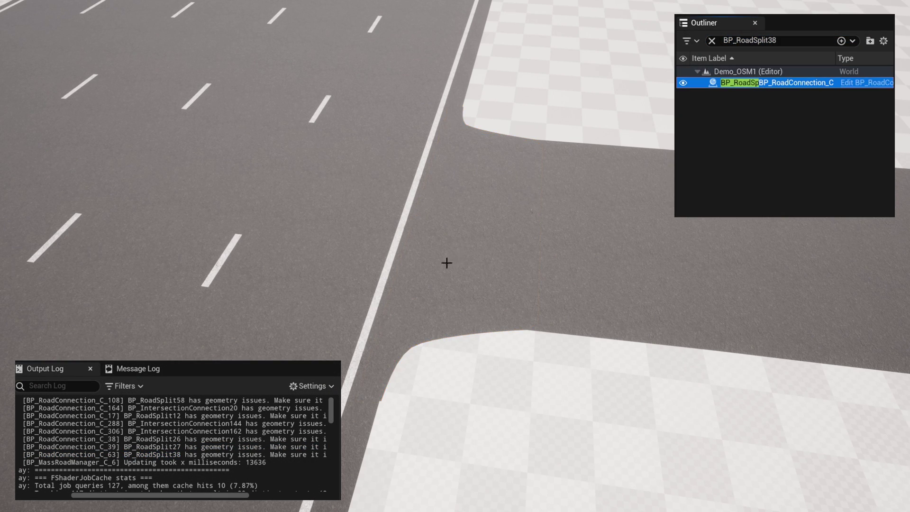
{"action": "key", "text": "f"}
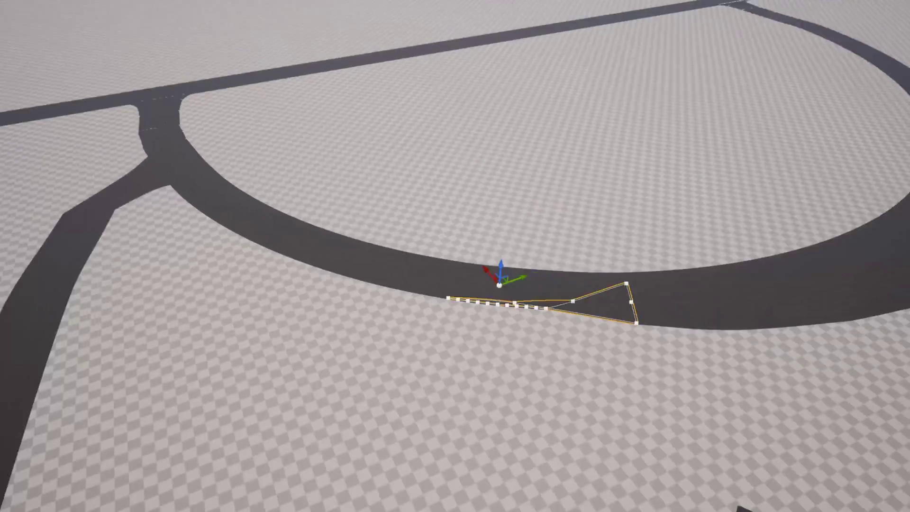
Step: Examine the overlapping road segments along the outer edge of the curve at BP_RoadSplit38, selecting each piece in turn
{"action": "key", "text": "w"}
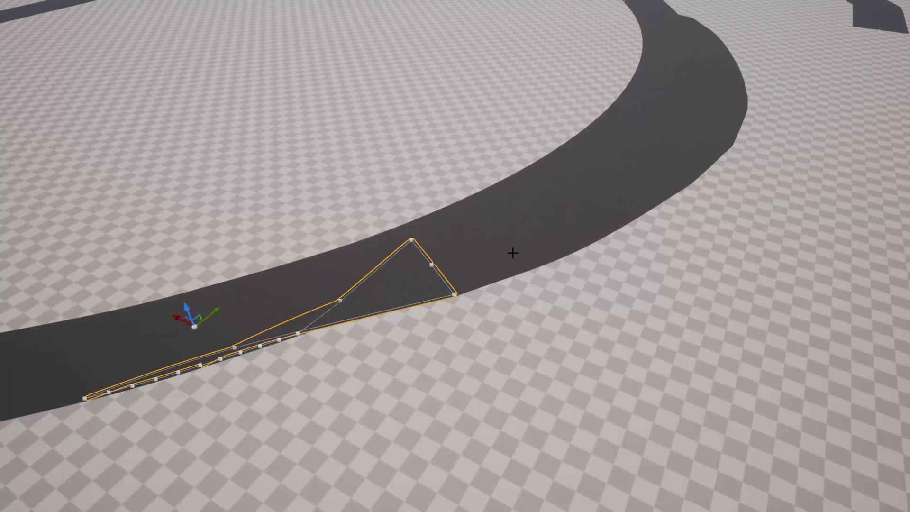
{"action": "left_click", "coordinate": [507, 255]}
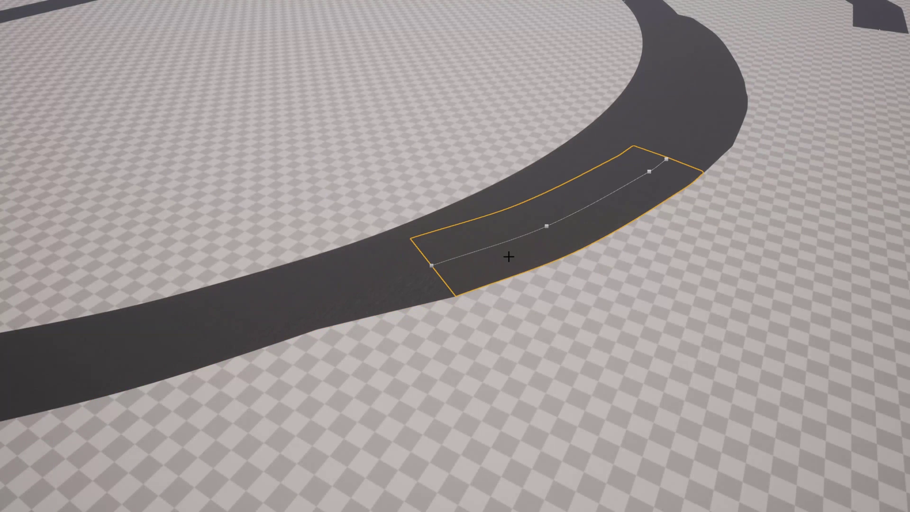
{"action": "left_click", "coordinate": [436, 283]}
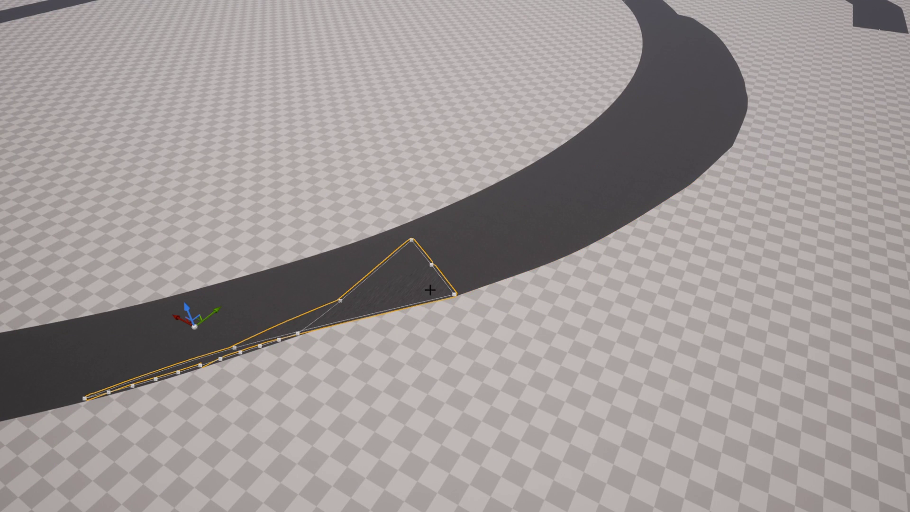
{"action": "left_click", "coordinate": [514, 252]}
{"action": "left_click", "coordinate": [678, 144]}
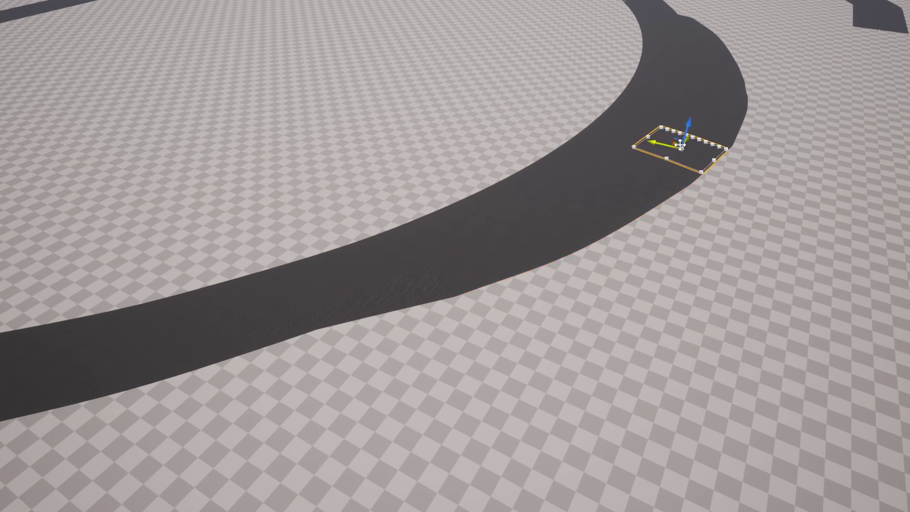
{"action": "left_click", "coordinate": [639, 195]}
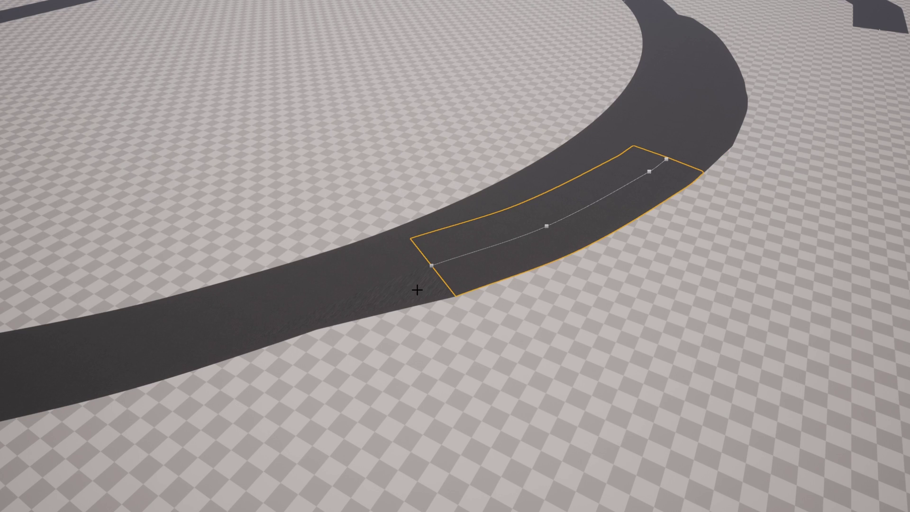
{"action": "left_click", "coordinate": [425, 277]}
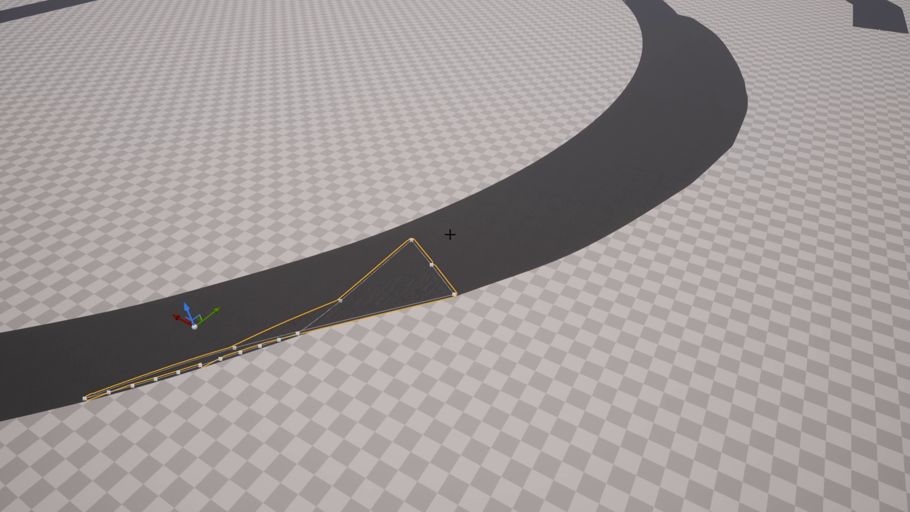
{"action": "left_click", "coordinate": [525, 216]}
{"action": "left_click", "coordinate": [517, 193]}
{"action": "left_click", "coordinate": [584, 202]}
{"action": "left_click", "coordinate": [674, 143]}
{"action": "left_click", "coordinate": [725, 96]}
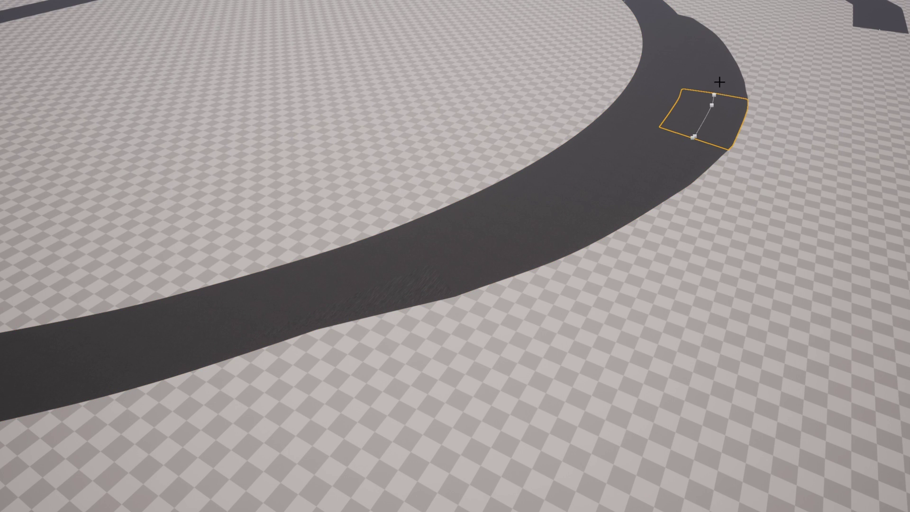
{"action": "left_click", "coordinate": [715, 57]}
{"action": "left_click", "coordinate": [715, 57]}
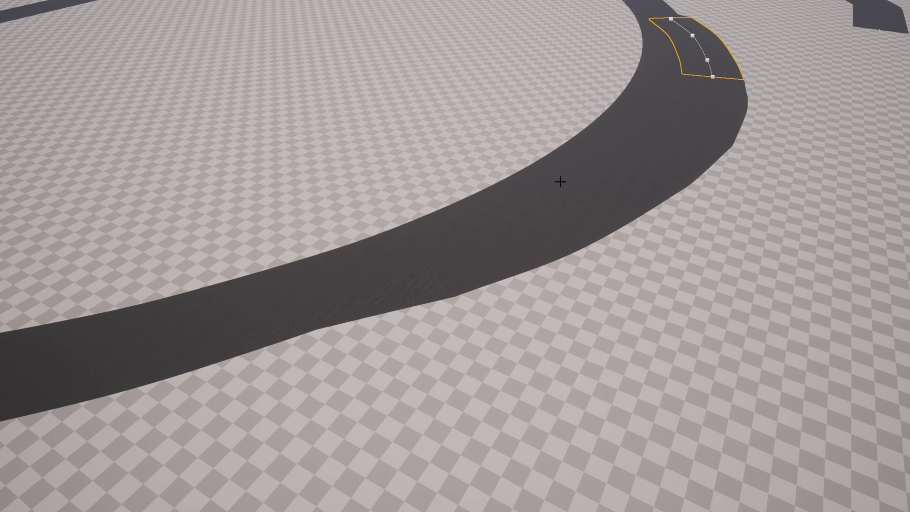
Step: Delete the split connections BP_RoadSplit38 and BP_RoadSplit37 at the two ends of the overlapping outer road, accepting the broken references
{"action": "left_click", "coordinate": [409, 294]}
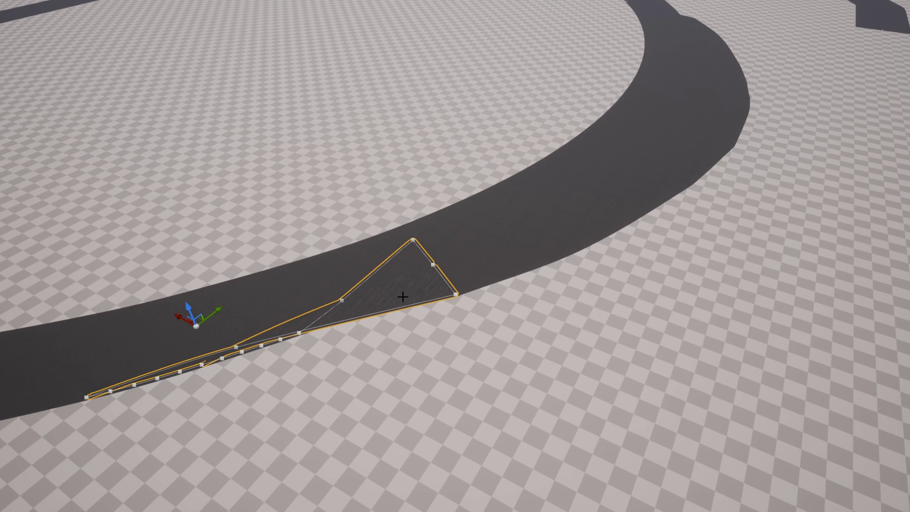
{"action": "key", "text": "Delete"}
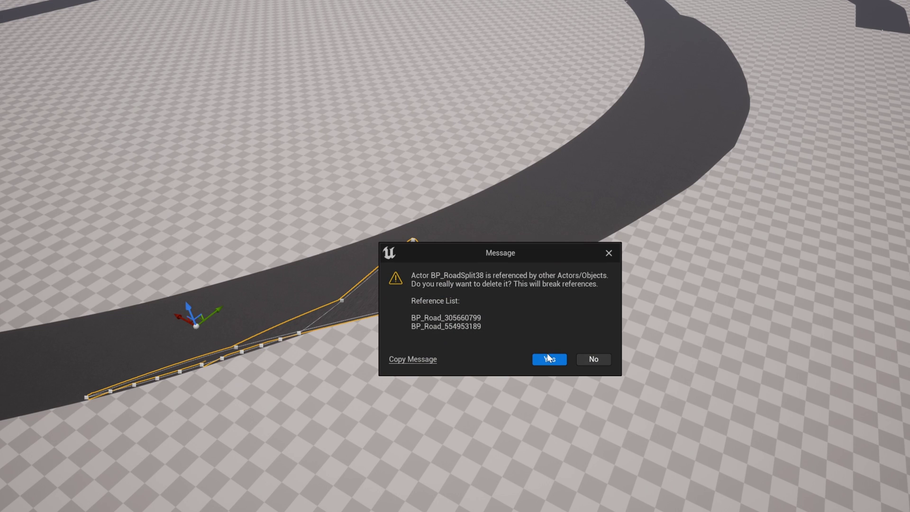
{"action": "left_click", "coordinate": [549, 359]}
{"action": "left_click", "coordinate": [509, 263]}
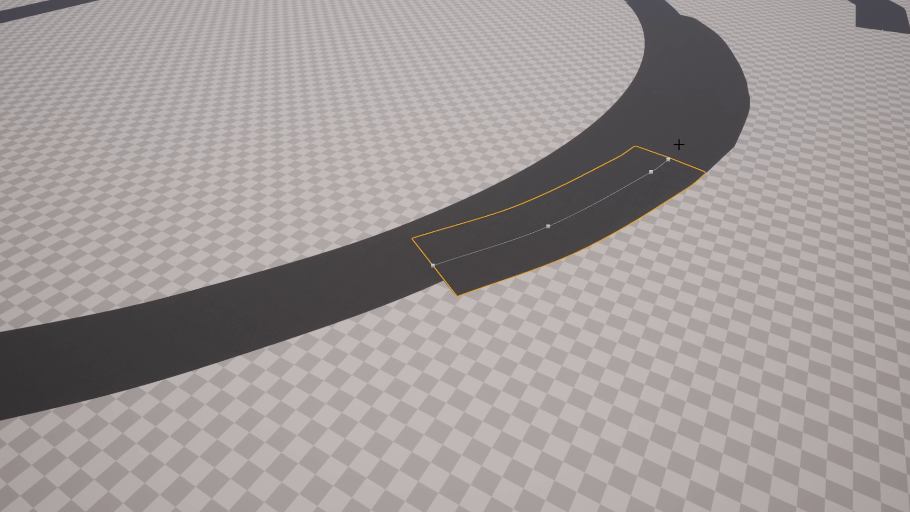
{"action": "left_click_drag", "start_coordinate": [685, 139], "coordinate": [683, 23]}
{"action": "key", "text": "Delete"}
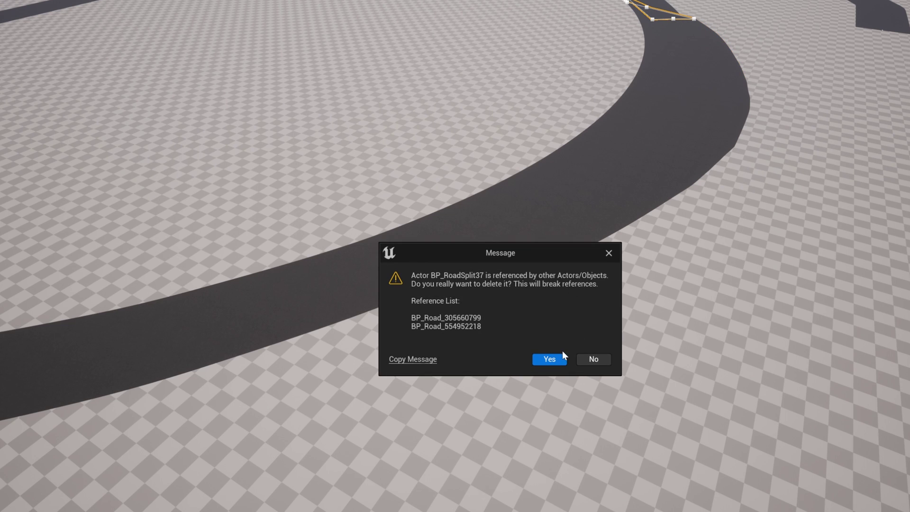
{"action": "left_click", "coordinate": [561, 358]}
Step: Delete the overlapping outer road segments BP_Road_554953189 and BP_Road_554953190, accepting the broken references
{"action": "left_click", "coordinate": [630, 197]}
{"action": "key", "text": "Delete"}
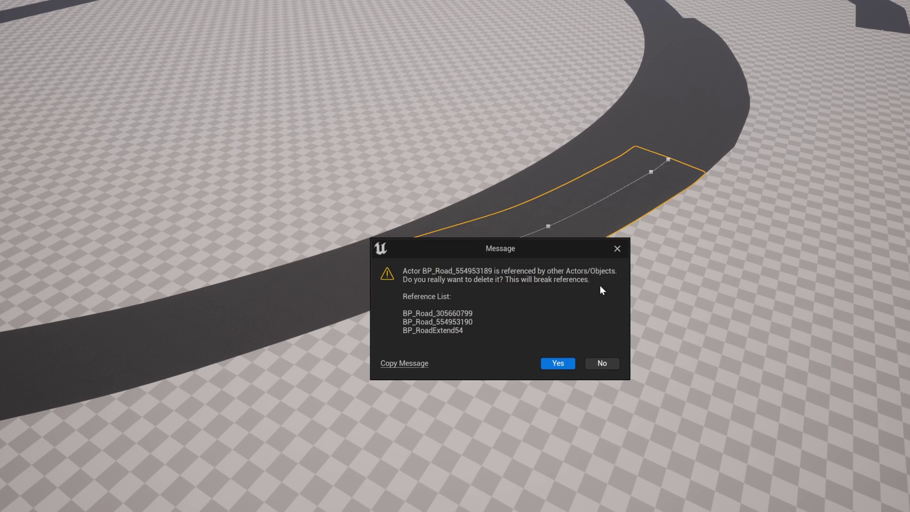
{"action": "left_click", "coordinate": [555, 363]}
{"action": "left_click", "coordinate": [700, 149]}
{"action": "key", "text": "Delete"}
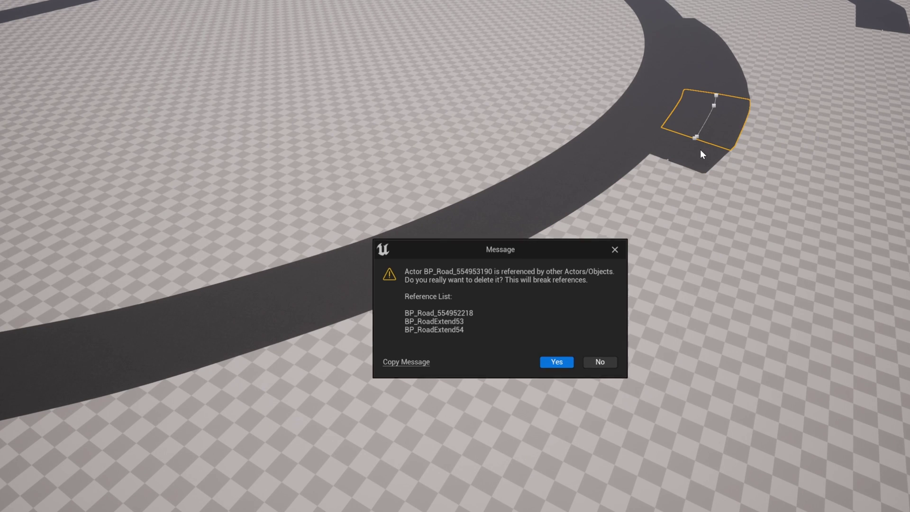
{"action": "left_click", "coordinate": [555, 363]}
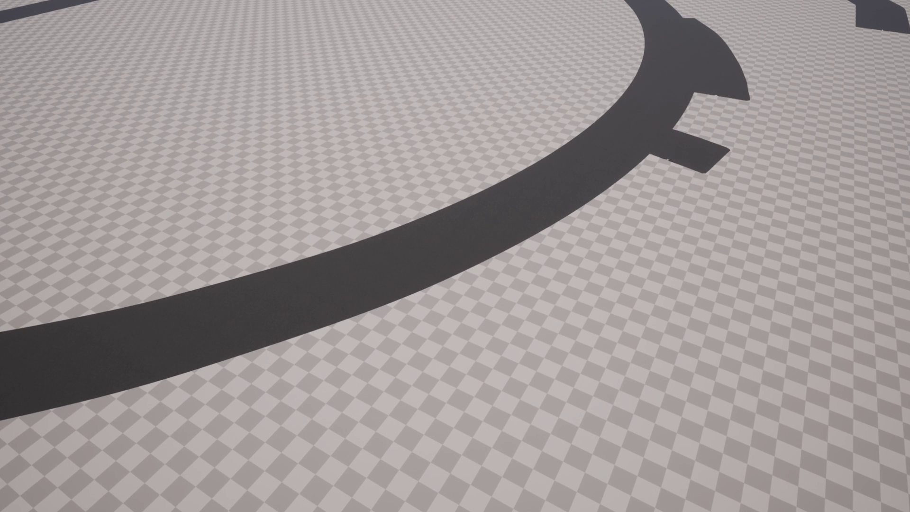
Step: Delete BP_RoadExtend53 and the last leftover road segment beside the main curved road
{"action": "left_click", "coordinate": [718, 85]}
{"action": "key", "text": "Delete"}
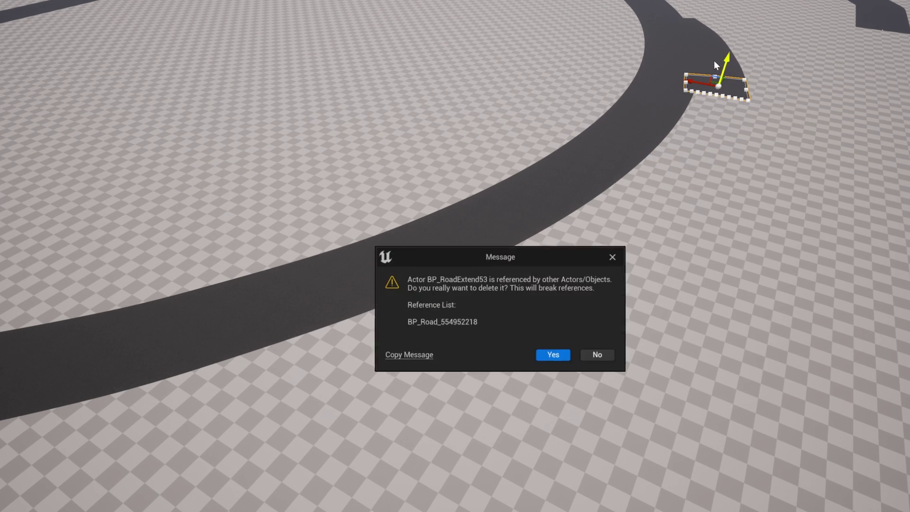
{"action": "left_click", "coordinate": [553, 356]}
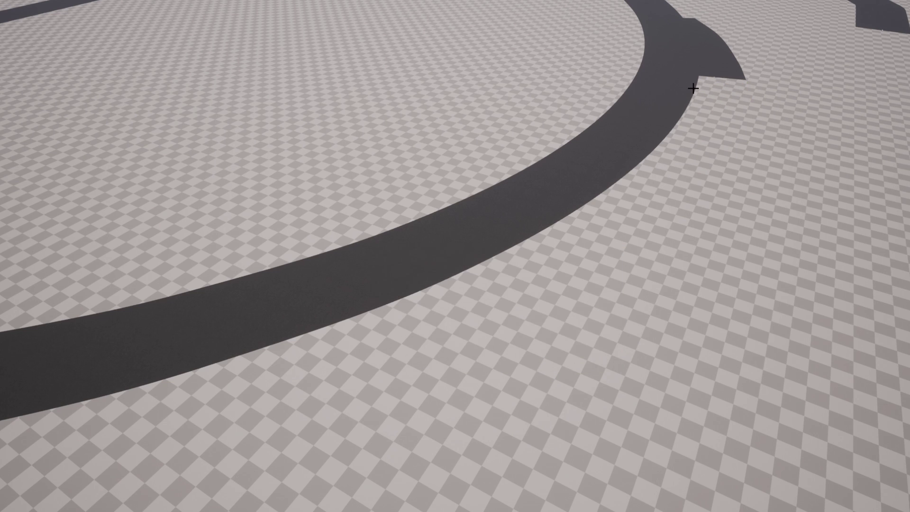
{"action": "left_click", "coordinate": [722, 57]}
{"action": "key", "text": "Delete"}
{"action": "left_click", "coordinate": [556, 354]}
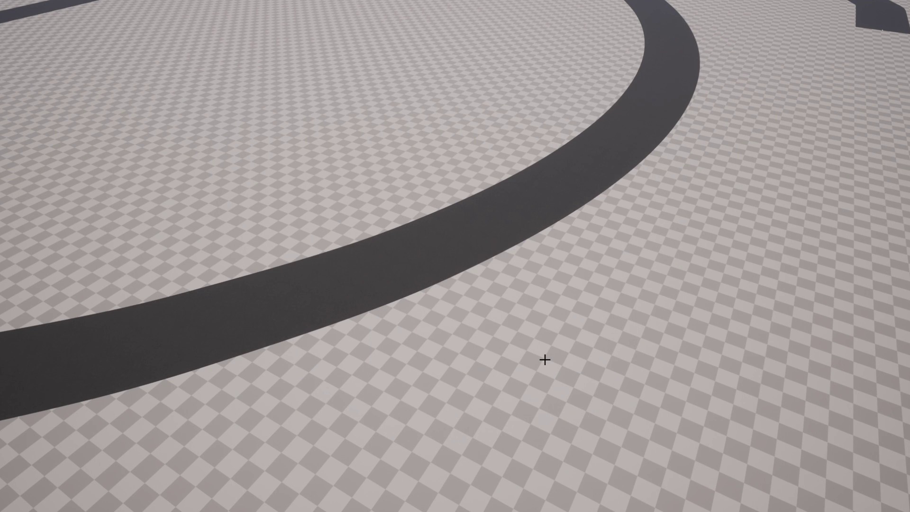
{"action": "right_click_drag", "start_coordinate": [523, 349], "coordinate": [550, 356]}
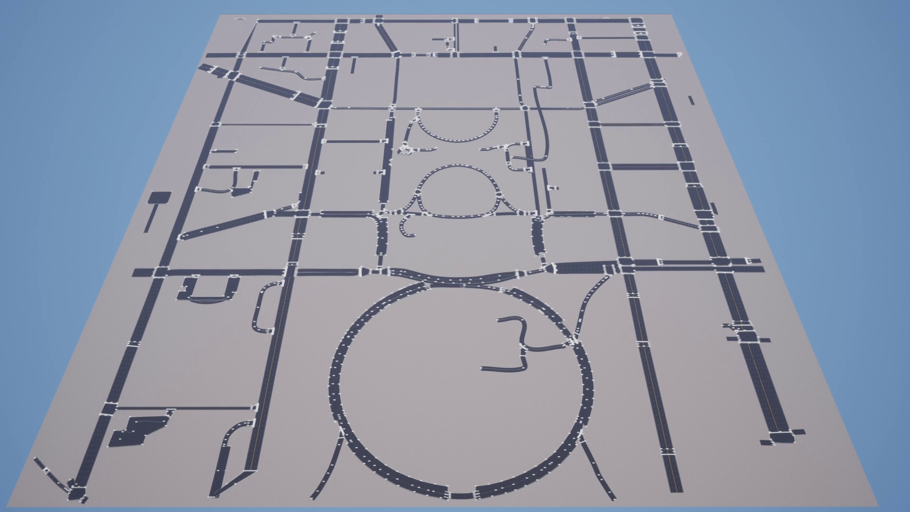
Step: Examine the slip road's junction with the straight main road and the angle at which the two roads meet
{"action": "left_click", "coordinate": [289, 215]}
{"action": "scroll", "coordinate": [289, 216], "scroll_direction": "up", "scroll_amount": 8}
{"action": "middle_click_drag", "start_coordinate": [315, 238], "coordinate": [492, 217]}
{"action": "right_click_drag", "start_coordinate": [455, 256], "coordinate": [585, 245]}
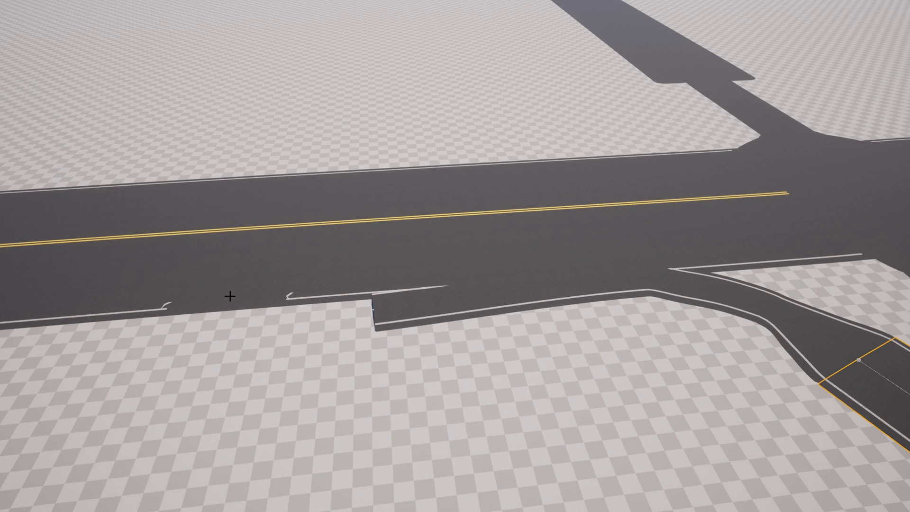
{"action": "left_click", "coordinate": [242, 240]}
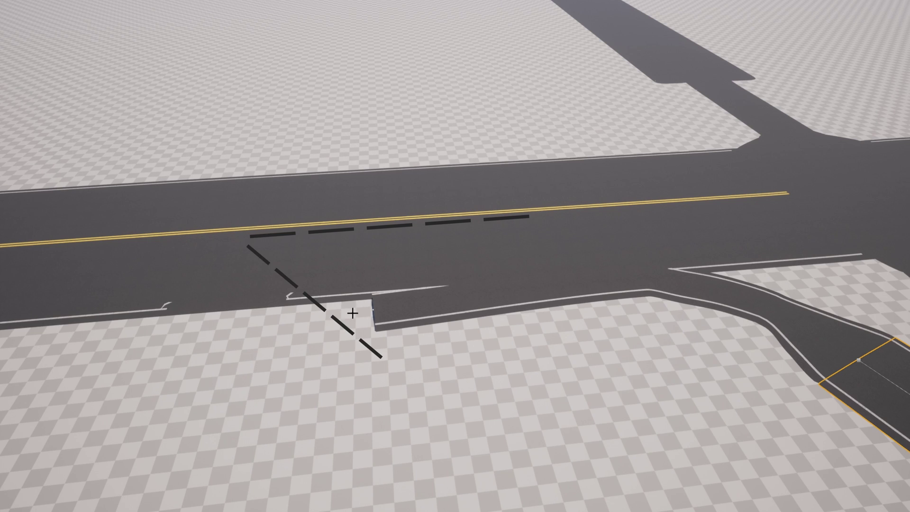
{"action": "left_click_drag", "start_coordinate": [247, 237], "coordinate": [358, 242]}
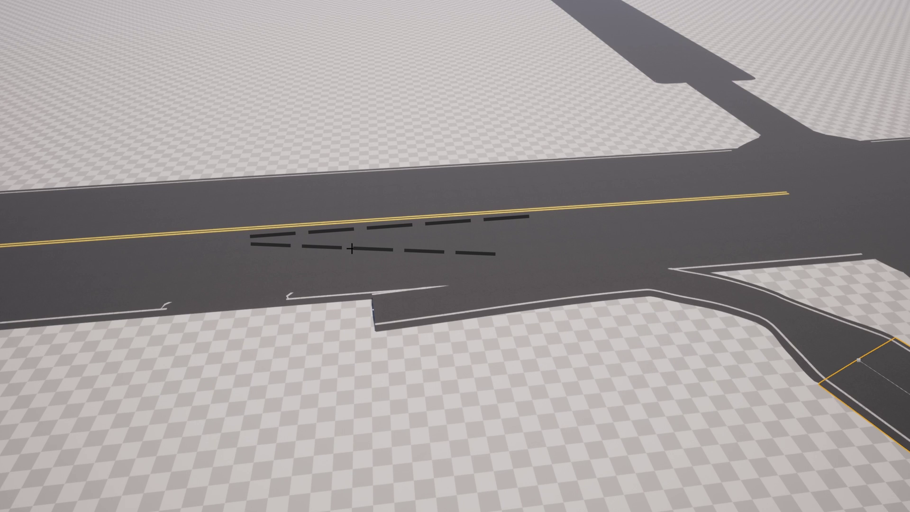
{"action": "key", "text": "e"}
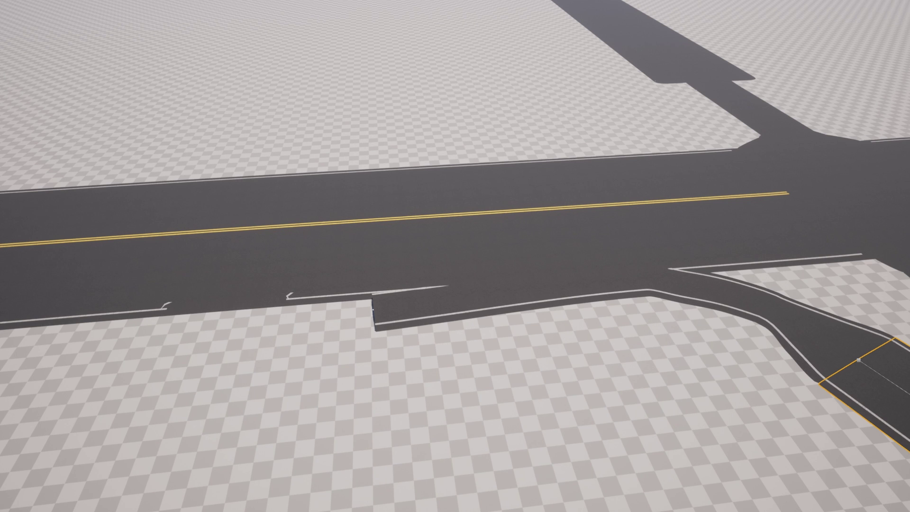
Step: Delete the slip road's outermost spline point where it runs alongside the main road
{"action": "left_click", "coordinate": [474, 303]}
{"action": "right_click_drag", "start_coordinate": [603, 313], "coordinate": [623, 325]}
{"action": "left_click", "coordinate": [603, 230]}
{"action": "left_click_drag", "start_coordinate": [604, 230], "coordinate": [646, 233]}
{"action": "left_click", "coordinate": [652, 240]}
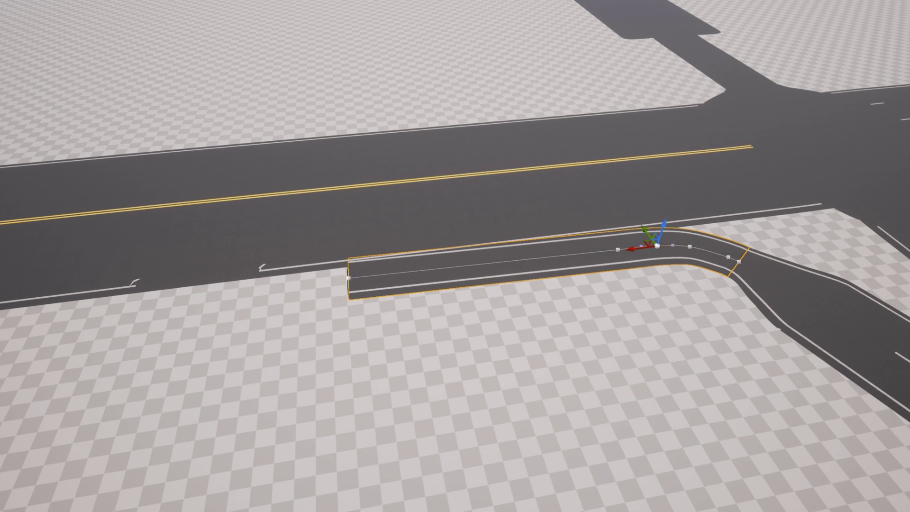
{"action": "left_click", "coordinate": [349, 278]}
{"action": "key", "text": "Delete"}
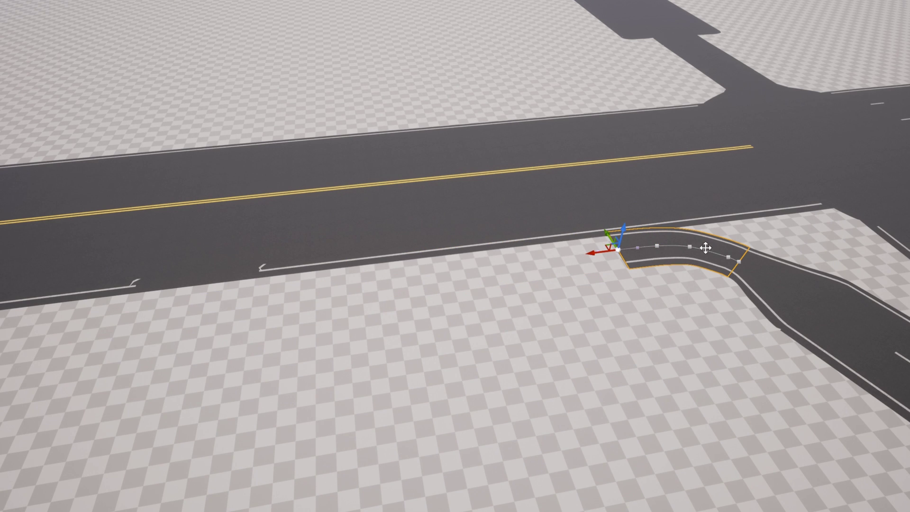
Step: Turn on updating of connected roads for BP_Road_6062881 and reset the connection of BP_RoadSplit12
{"action": "right_click_drag", "start_coordinate": [348, 262], "coordinate": [308, 250]}
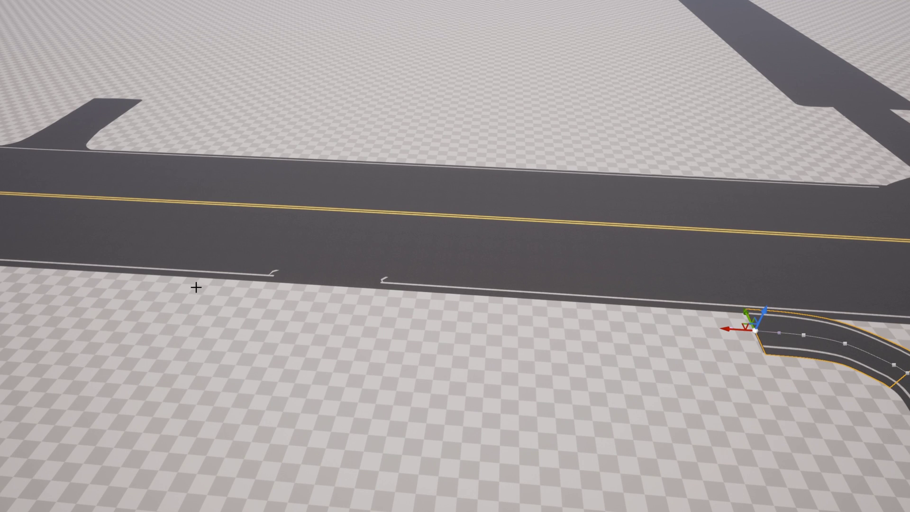
{"action": "right_click_drag", "start_coordinate": [195, 287], "coordinate": [269, 245]}
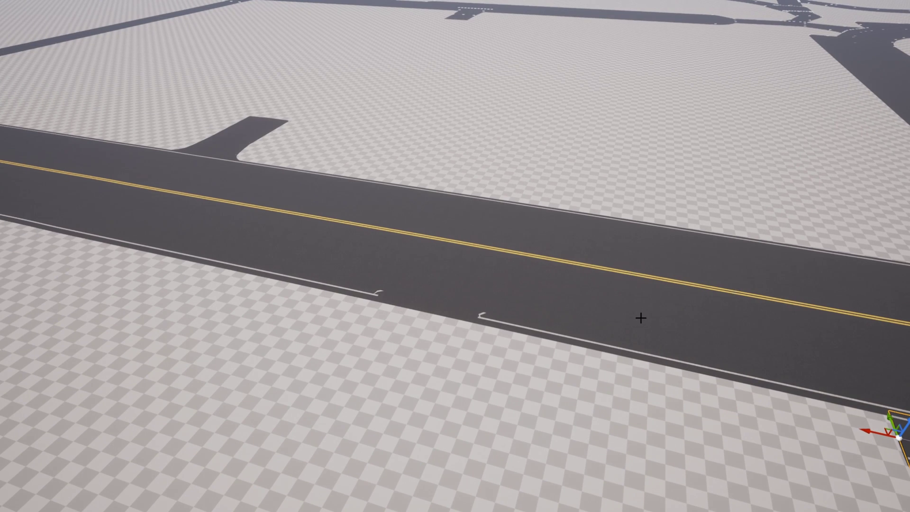
{"action": "right_click_drag", "start_coordinate": [641, 318], "coordinate": [683, 349]}
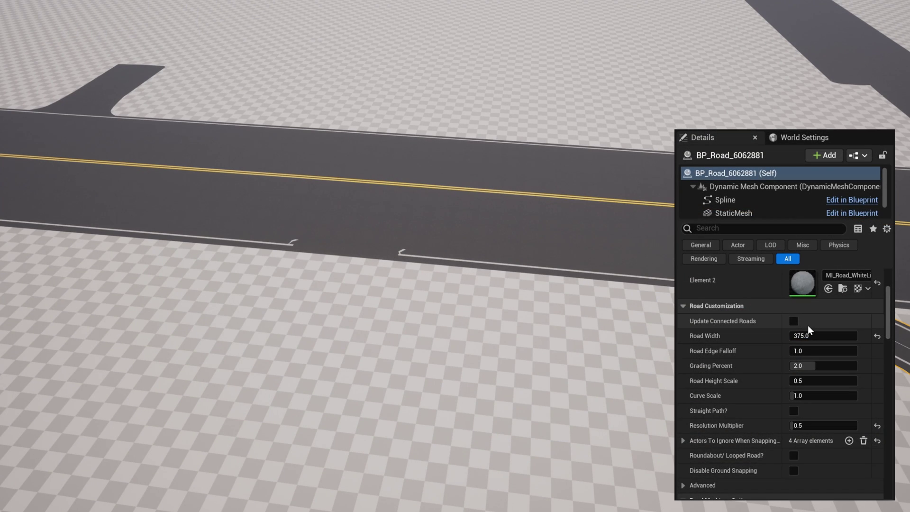
{"action": "left_click", "coordinate": [792, 322]}
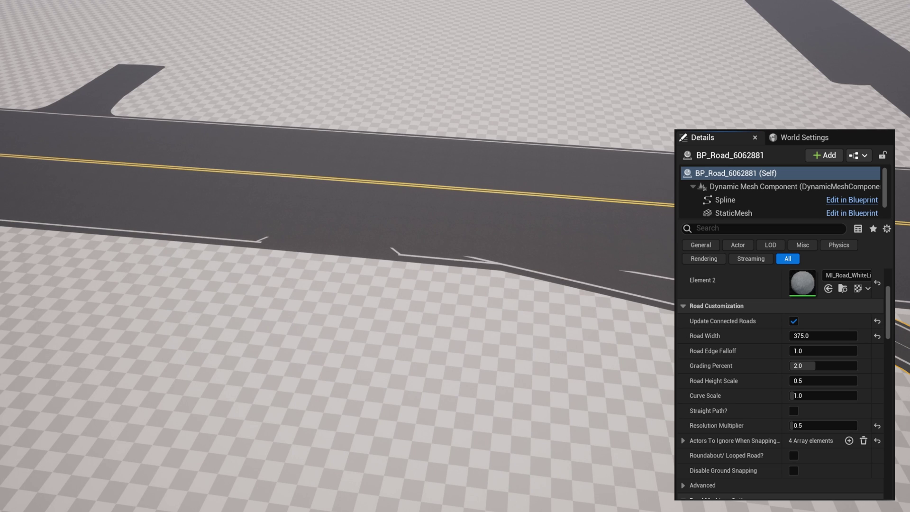
{"action": "left_click", "coordinate": [417, 247]}
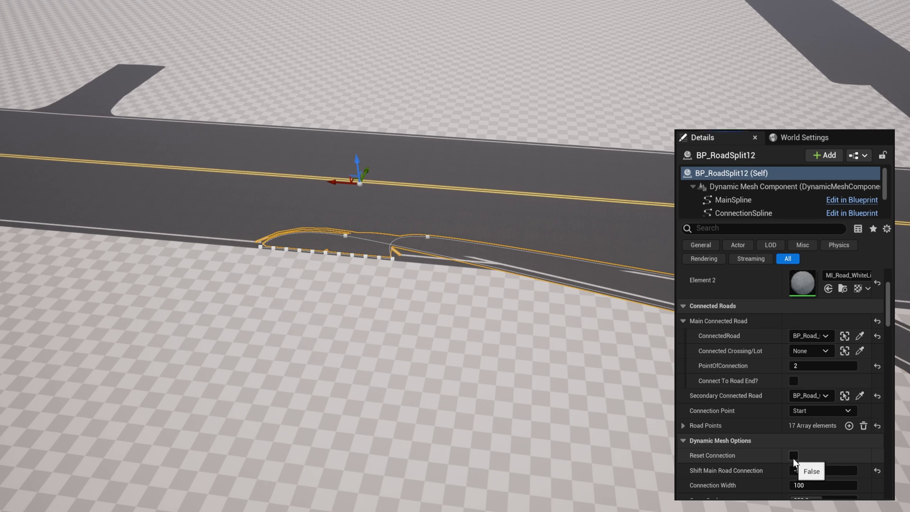
{"action": "left_click", "coordinate": [792, 457]}
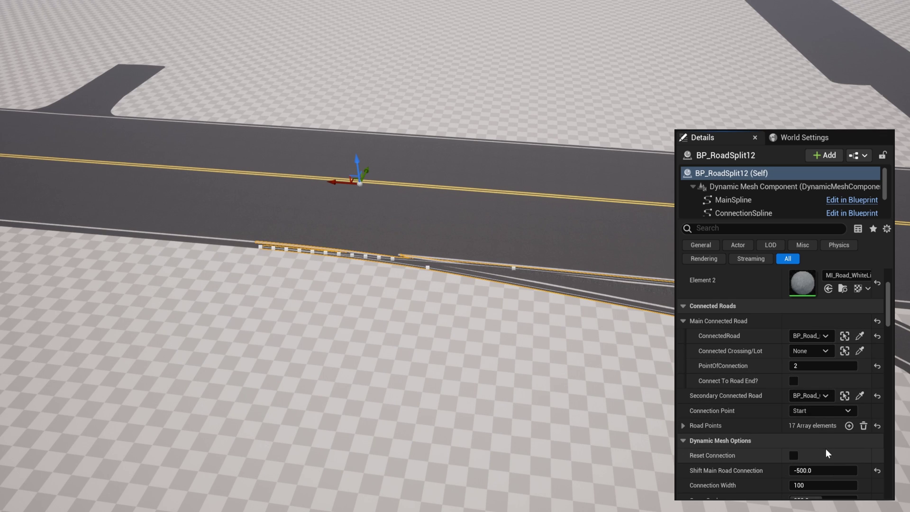
Step: Set BP_RoadSplit12's connection width to 700
{"action": "scroll", "coordinate": [824, 447], "scroll_direction": "down", "scroll_amount": 2}
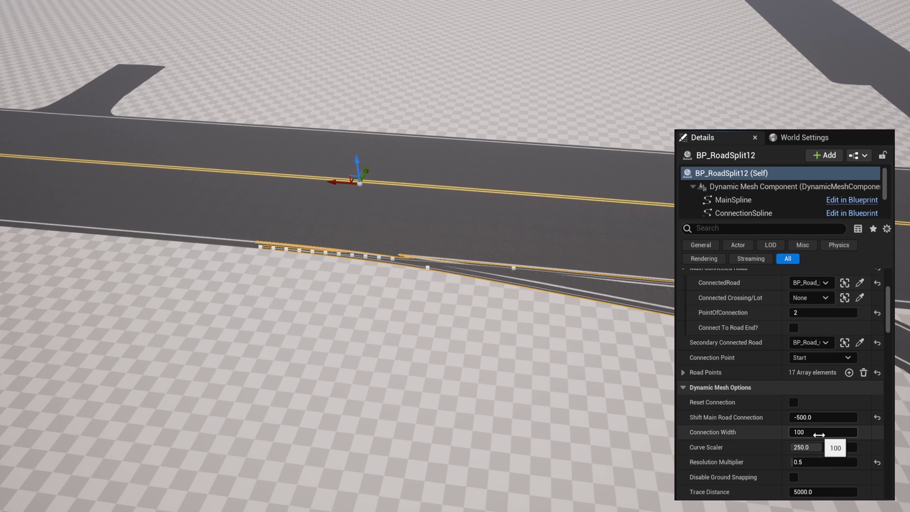
{"action": "left_click", "coordinate": [819, 434]}
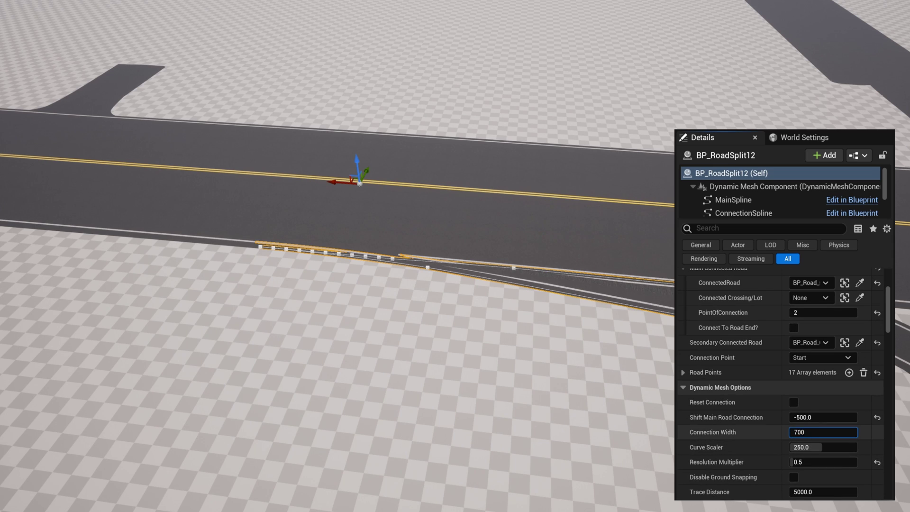
{"action": "type", "text": "700"}
{"action": "key", "text": "Return"}
{"action": "right_click_drag", "start_coordinate": [474, 284], "coordinate": [503, 296]}
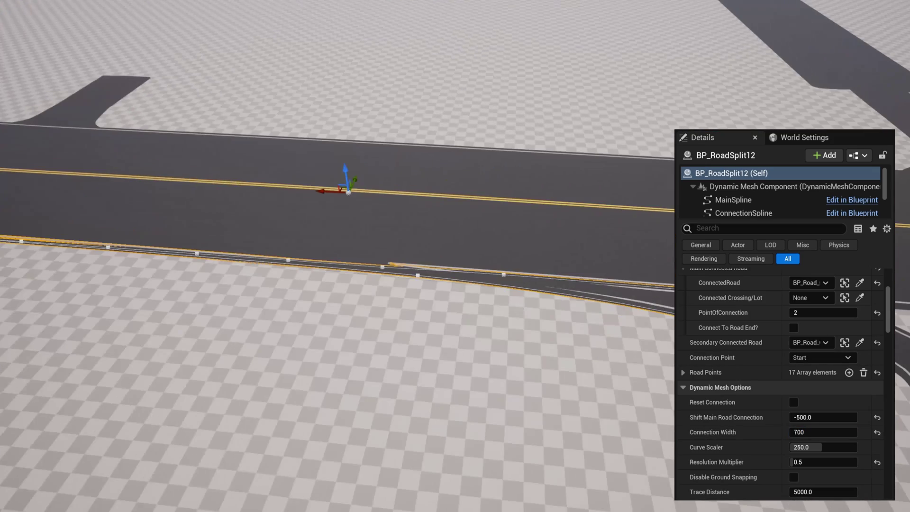
Step: Set BP_RoadSplit12's connection width to 500
{"action": "left_click", "coordinate": [823, 432]}
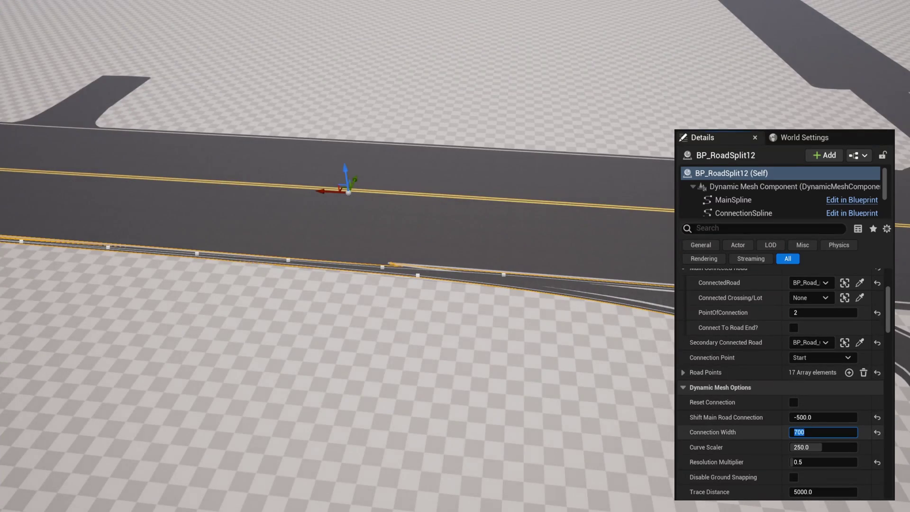
{"action": "key", "text": "Return"}
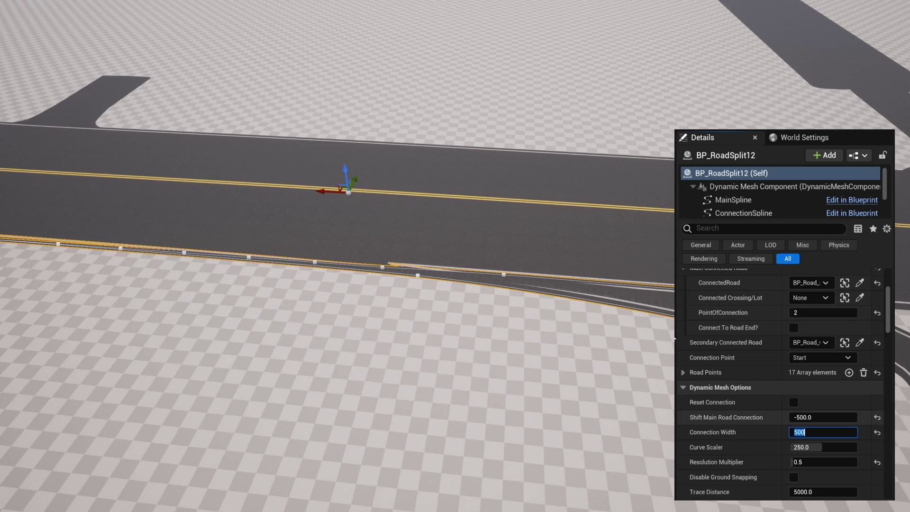
{"action": "right_click_drag", "start_coordinate": [474, 284], "coordinate": [544, 317]}
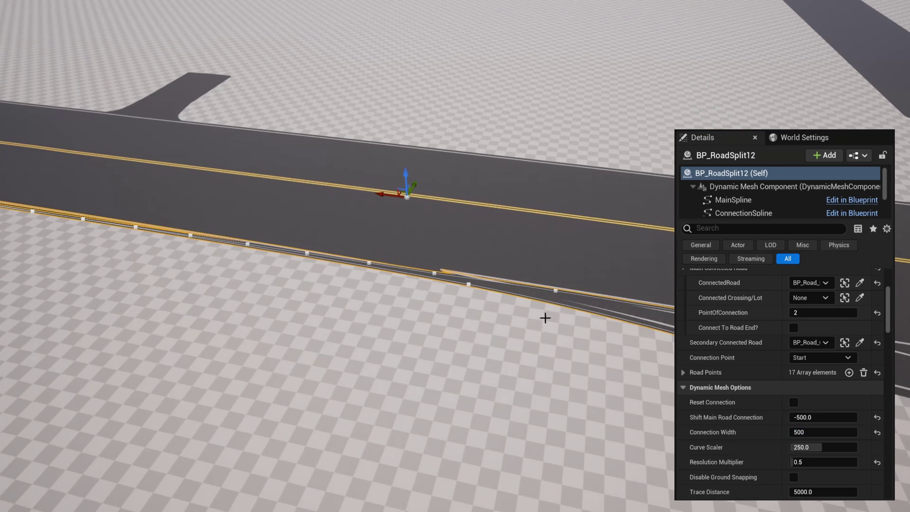
Step: Set BP_RoadSplit12's main road connection shift to -1200 and reset the connection
{"action": "mouse_move", "coordinate": [837, 418]}
{"action": "left_mouse_down"}
{"action": "mouse_move", "coordinate": [792, 417]}
{"action": "mouse_move", "coordinate": [835, 418]}
{"action": "left_mouse_up"}
{"action": "left_click", "coordinate": [835, 418]}
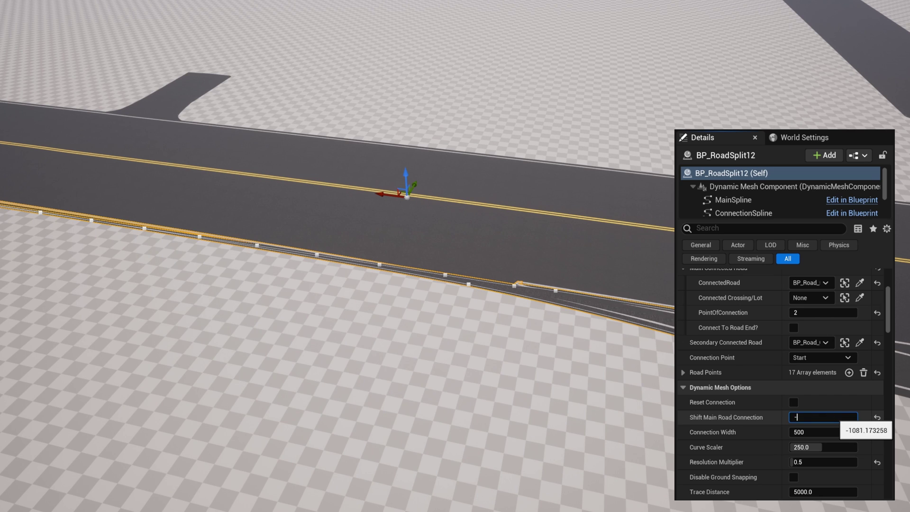
{"action": "key", "text": "Return"}
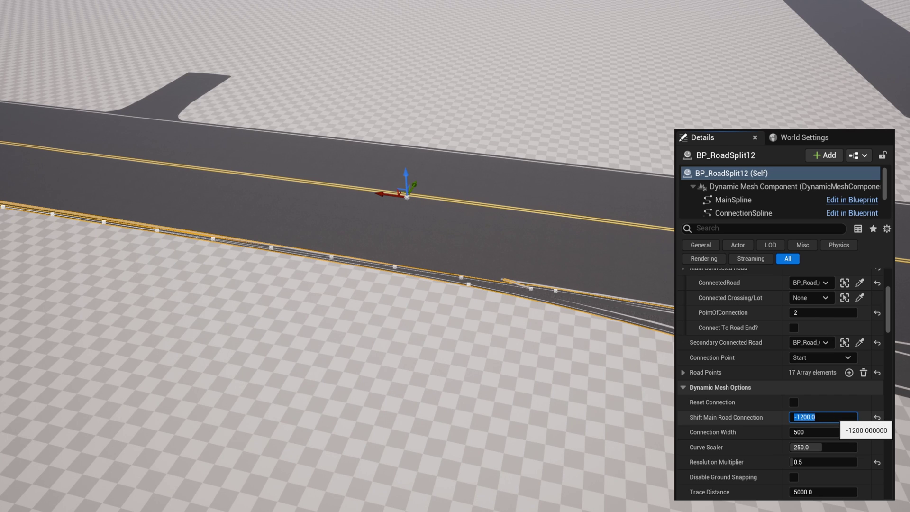
{"action": "left_click", "coordinate": [790, 402]}
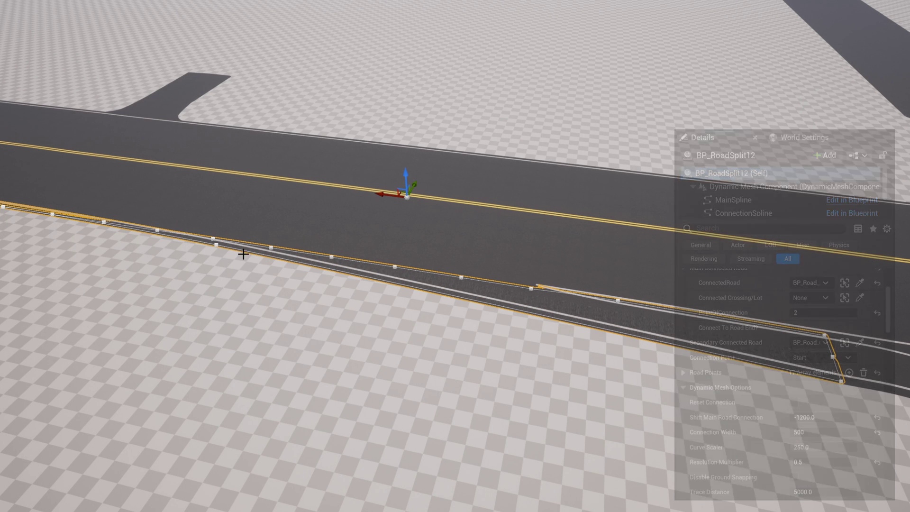
Step: Move BP_RoadSplit12's outer edge point farther along and outward from the main road to reshape the merge taper
{"action": "left_click", "coordinate": [216, 244]}
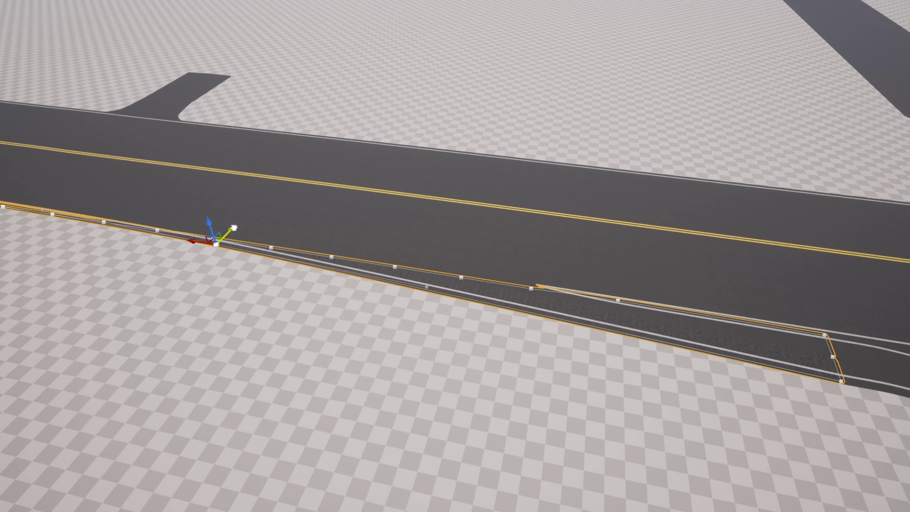
{"action": "left_click_drag", "start_coordinate": [227, 232], "coordinate": [57, 284]}
{"action": "right_click_drag", "start_coordinate": [178, 221], "coordinate": [412, 251]}
{"action": "left_click_drag", "start_coordinate": [431, 258], "coordinate": [421, 260]}
{"action": "right_click_drag", "start_coordinate": [421, 260], "coordinate": [421, 228]}
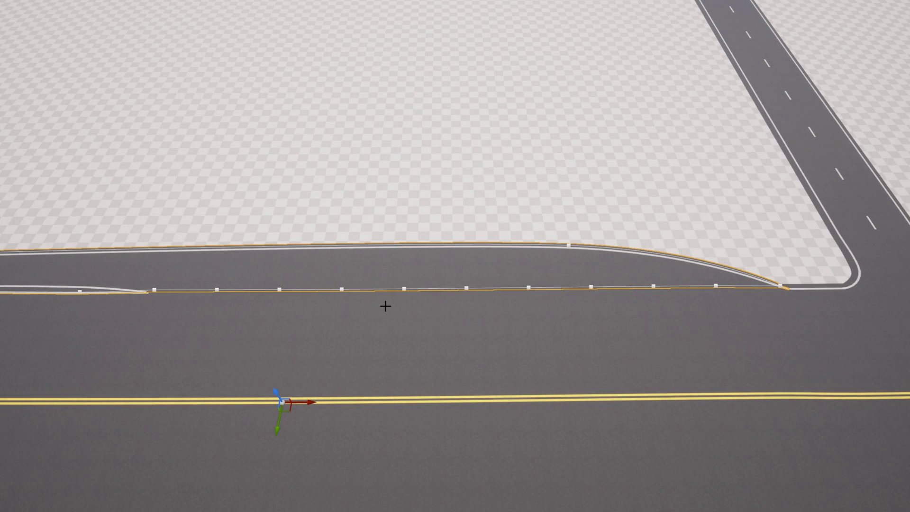
{"action": "right_click_drag", "start_coordinate": [325, 288], "coordinate": [326, 287]}
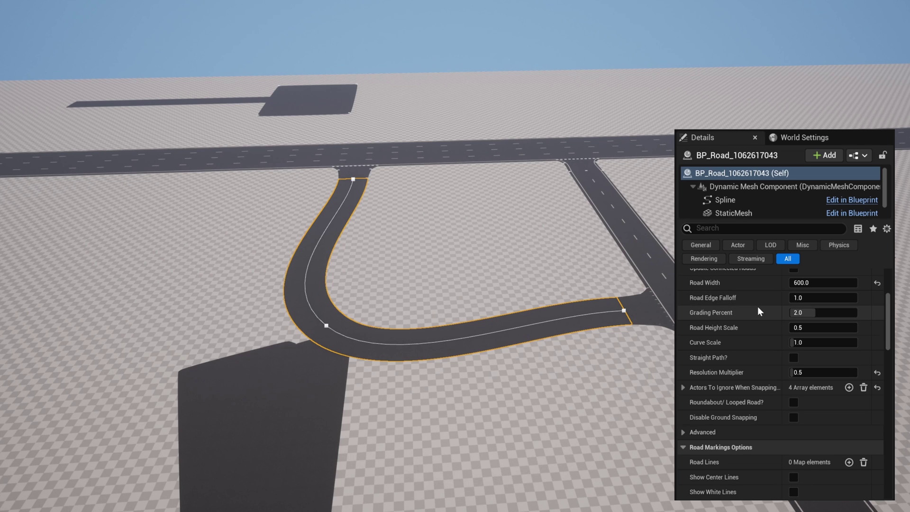
{"action": "mouse_move", "coordinate": [812, 339]}
{"action": "left_click_drag", "start_coordinate": [812, 339], "coordinate": [787, 340]}
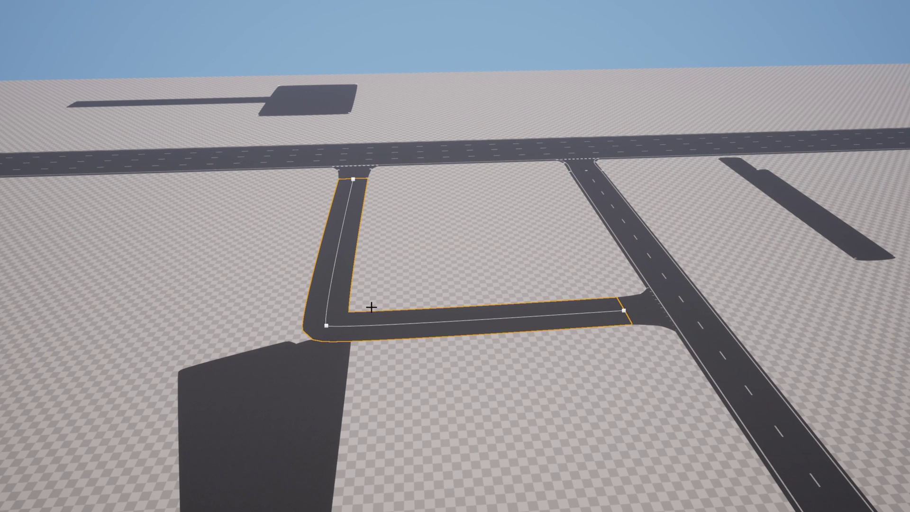
Step: Set the curve scale of BP_Road_911579611, inside the large circular road, to 0.1
{"action": "key", "text": "s"}
{"action": "right_click_drag", "start_coordinate": [653, 311], "coordinate": [775, 348]}
{"action": "key", "text": "a"}
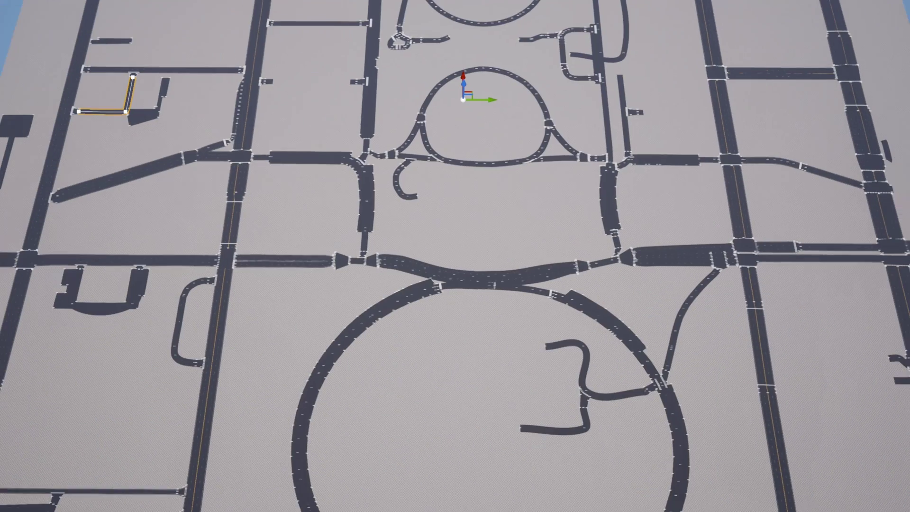
{"action": "left_click", "coordinate": [583, 369]}
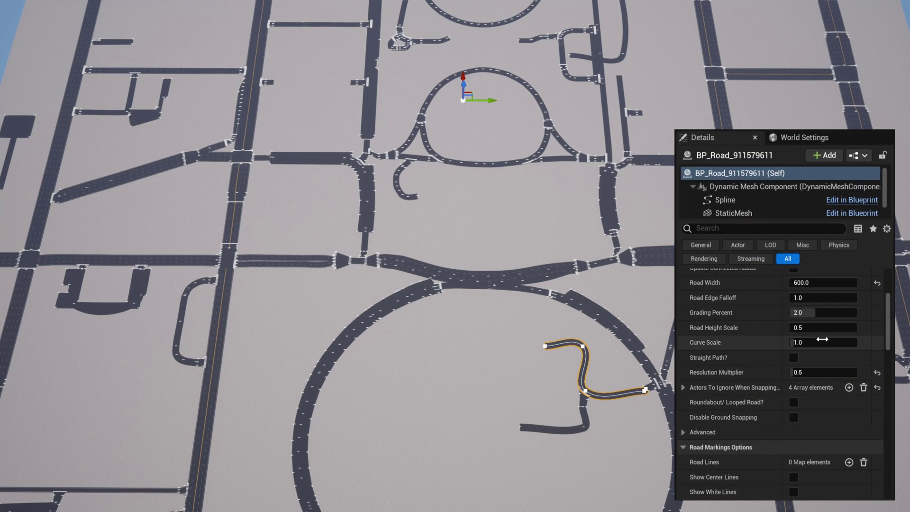
{"action": "left_click", "coordinate": [822, 340]}
{"action": "type", "text": "0.1"}
{"action": "key", "text": "Return"}
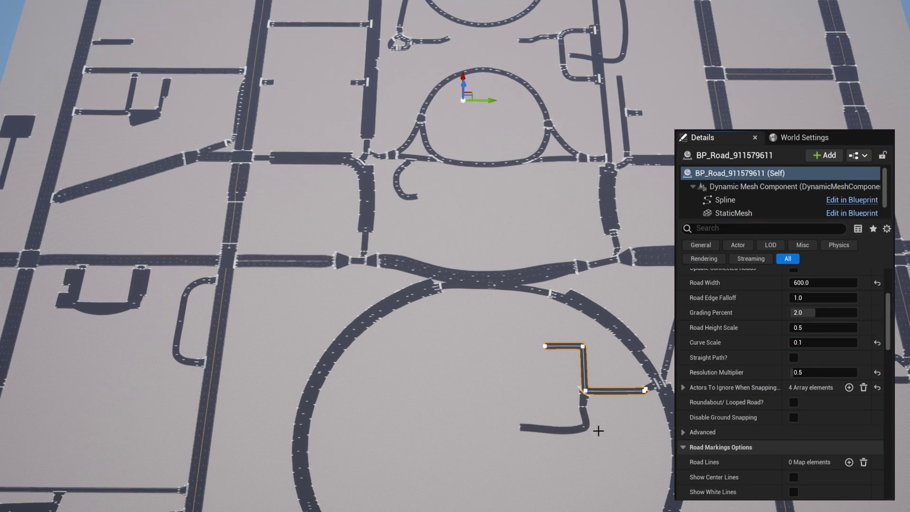
Step: Set the curve scale of the short L-shaped road branching off BP_Road_911579611 to 0.1
{"action": "left_click", "coordinate": [586, 426]}
{"action": "left_click", "coordinate": [806, 341]}
{"action": "type", "text": "0.1"}
{"action": "key", "text": "Return"}
Step: Reset the connection of BP_RoadSplit73, where the L-shaped road joins BP_Road_911579611
{"action": "left_click", "coordinate": [584, 399]}
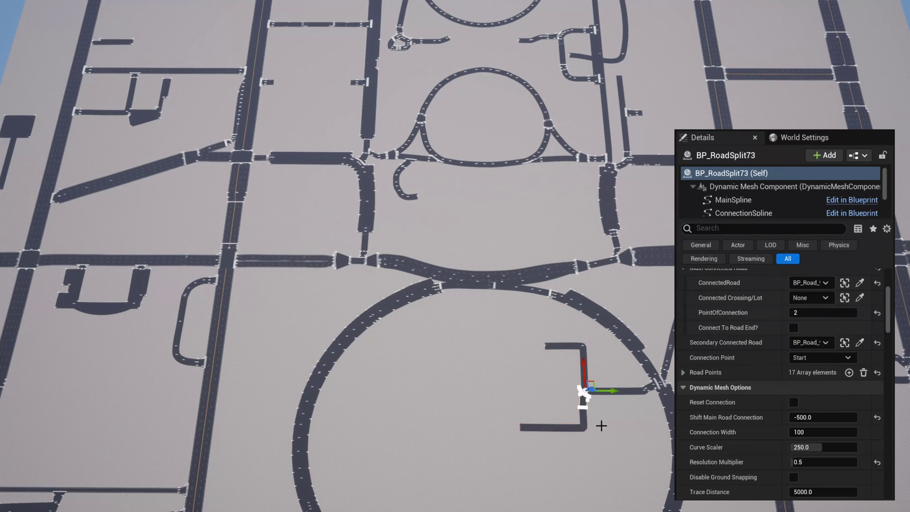
{"action": "right_click_drag", "start_coordinate": [583, 399], "coordinate": [741, 432]}
{"action": "key", "text": "w"}
{"action": "key", "text": "w"}
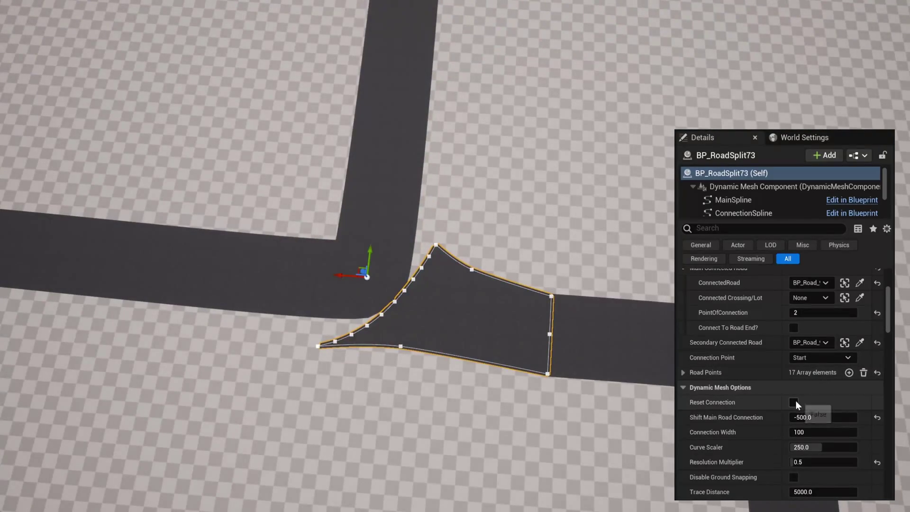
{"action": "left_click", "coordinate": [794, 402]}
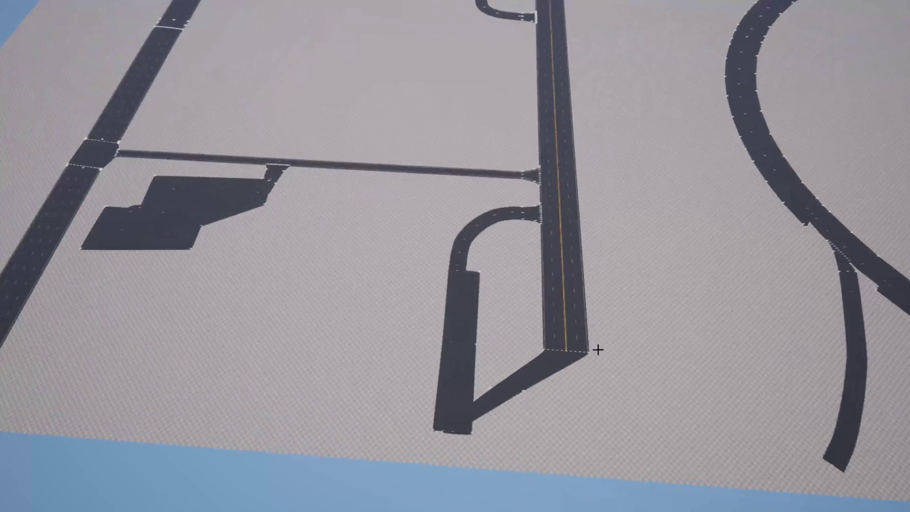
Step: Delete the diagonal BP_RoadExtend49 piece between the main road's end and the narrow parking lot, accepting the broken references
{"action": "left_click", "coordinate": [536, 371]}
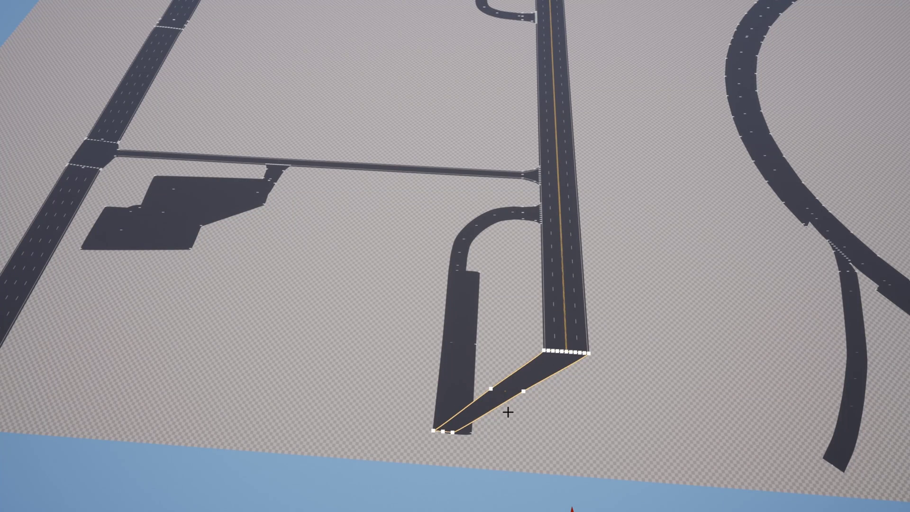
{"action": "key", "text": "Delete"}
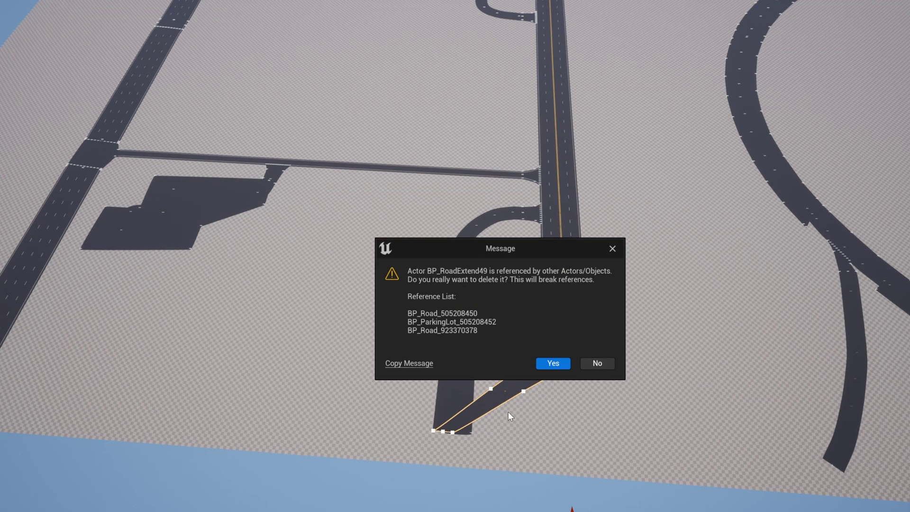
{"action": "left_click", "coordinate": [553, 363]}
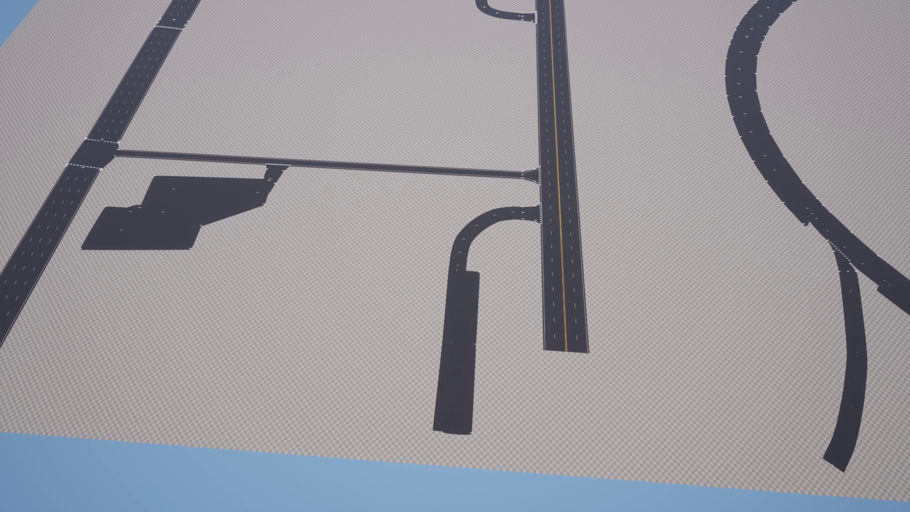
Step: Select the winding road that overlaps the irregular parking lot
{"action": "left_click", "coordinate": [274, 177]}
{"action": "left_click", "coordinate": [234, 193]}
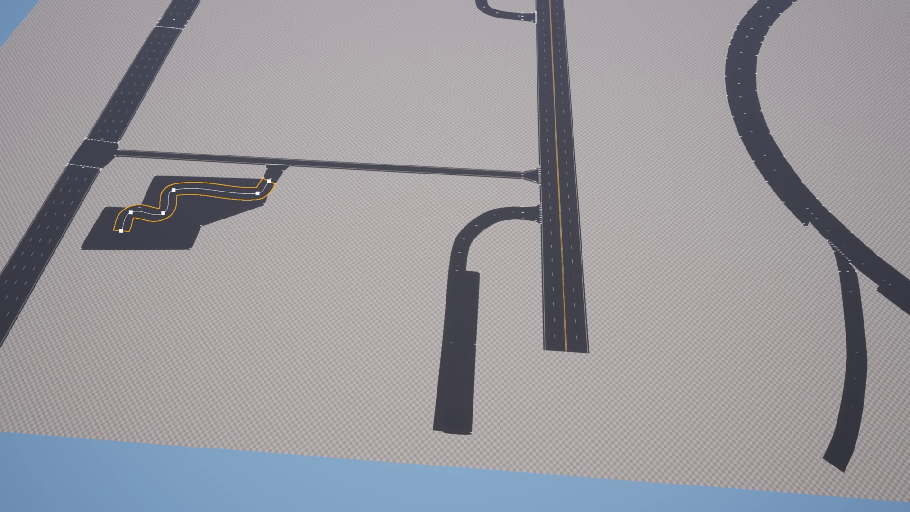
Step: Examine the lane counts and OSM tags of BP_Road_468436770 at the edge of the map
{"action": "key", "text": "s"}
{"action": "right_click_drag", "start_coordinate": [719, 399], "coordinate": [758, 375]}
{"action": "scroll", "coordinate": [719, 399], "scroll_direction": "down", "scroll_amount": 5}
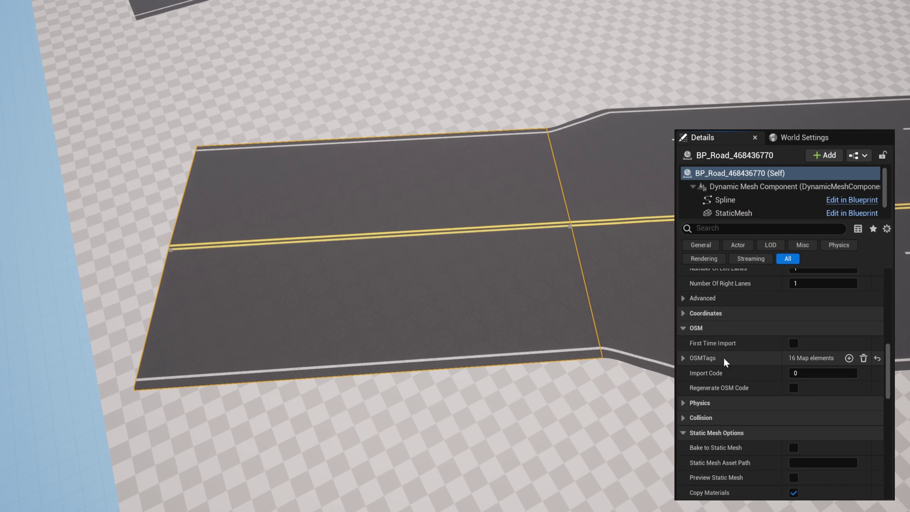
{"action": "left_click", "coordinate": [683, 358]}
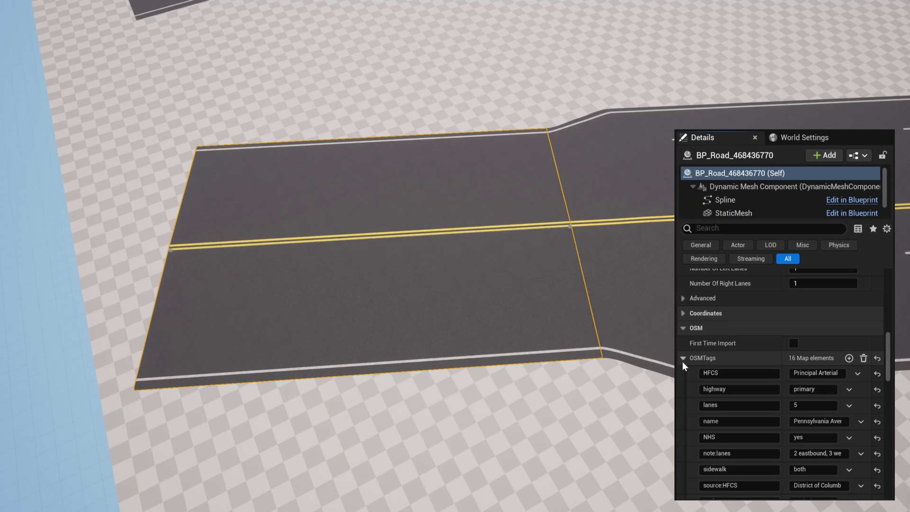
{"action": "left_click", "coordinate": [682, 358]}
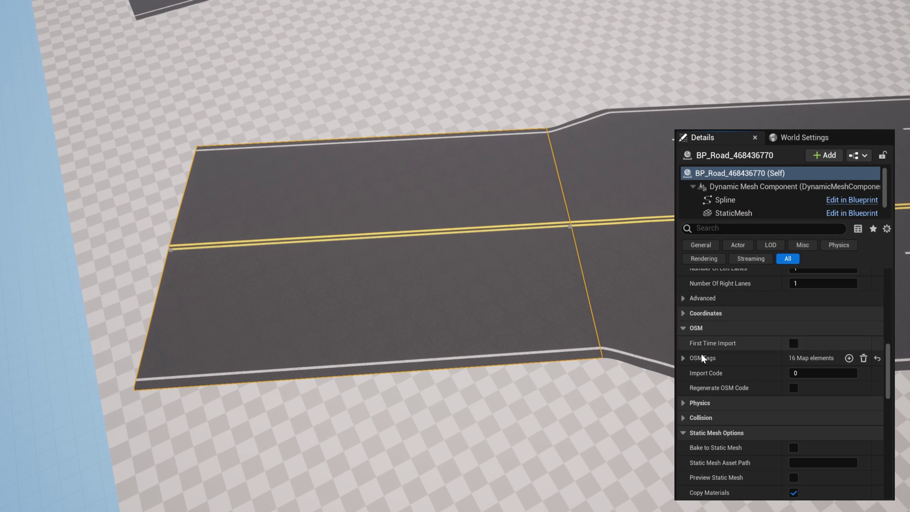
{"action": "scroll", "coordinate": [726, 339], "scroll_direction": "up", "scroll_amount": 9}
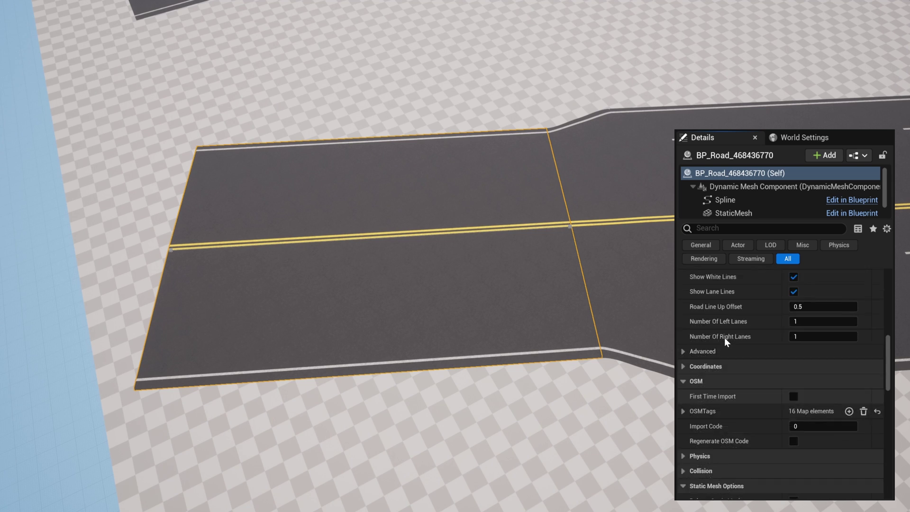
{"action": "scroll", "coordinate": [732, 345], "scroll_direction": "down", "scroll_amount": 8}
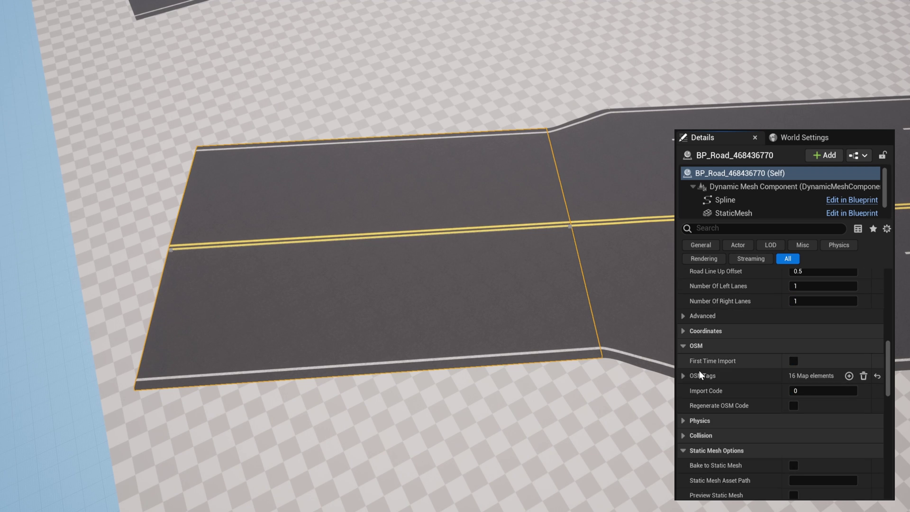
{"action": "left_click", "coordinate": [683, 376]}
{"action": "scroll", "coordinate": [742, 377], "scroll_direction": "down", "scroll_amount": 5}
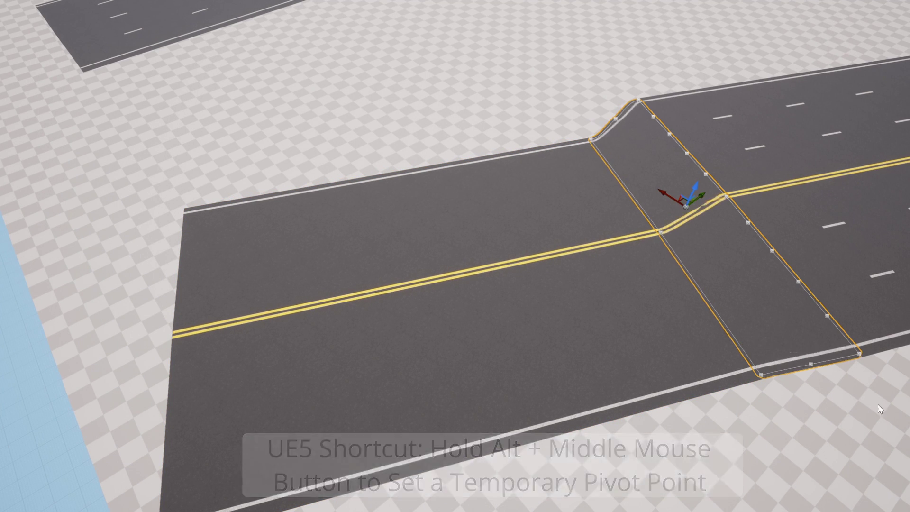
Step: Nudge the short two-lane end road to line it up with the piece connecting it to the wider road
{"action": "left_click", "coordinate": [631, 321]}
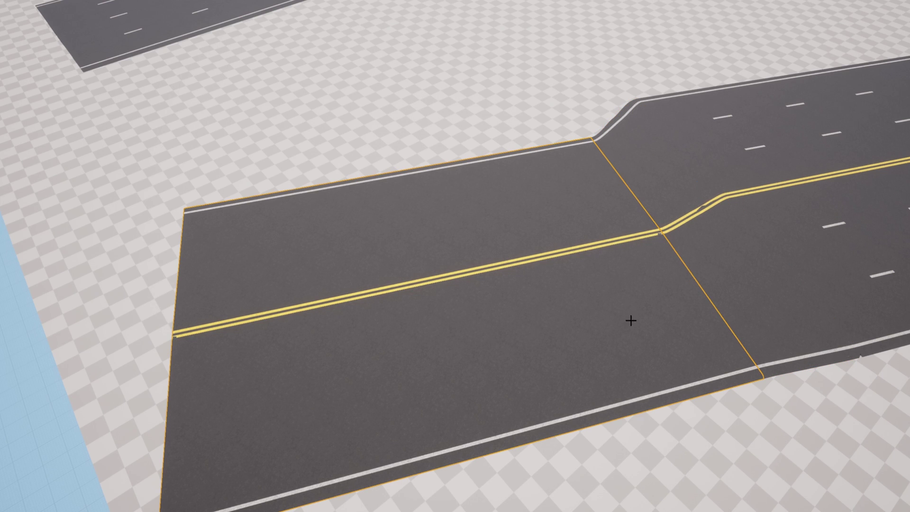
{"action": "left_click", "coordinate": [586, 270]}
{"action": "left_click_drag", "start_coordinate": [575, 260], "coordinate": [577, 262]}
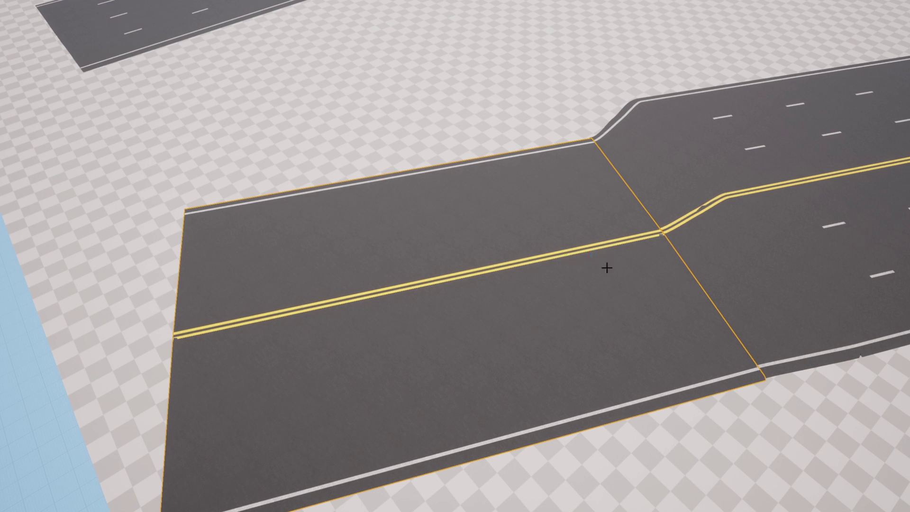
{"action": "left_click", "coordinate": [731, 260]}
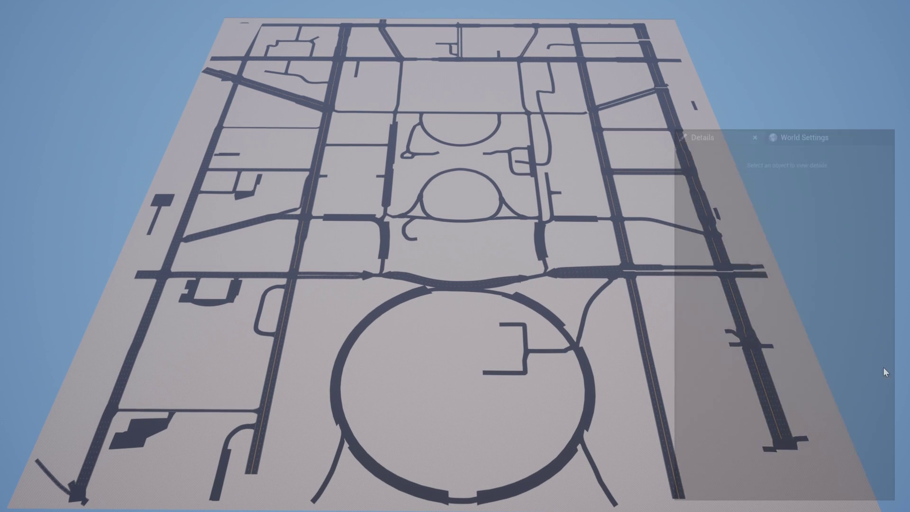
Step: Set the world's GameMode override to the VehicleAdv game mode
{"action": "left_click", "coordinate": [809, 139]}
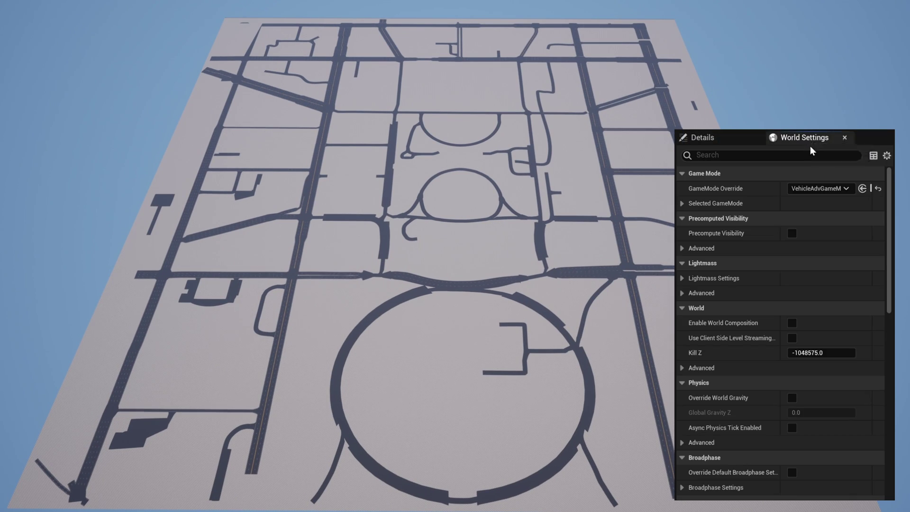
{"action": "left_click", "coordinate": [794, 188]}
{"action": "left_click", "coordinate": [795, 299]}
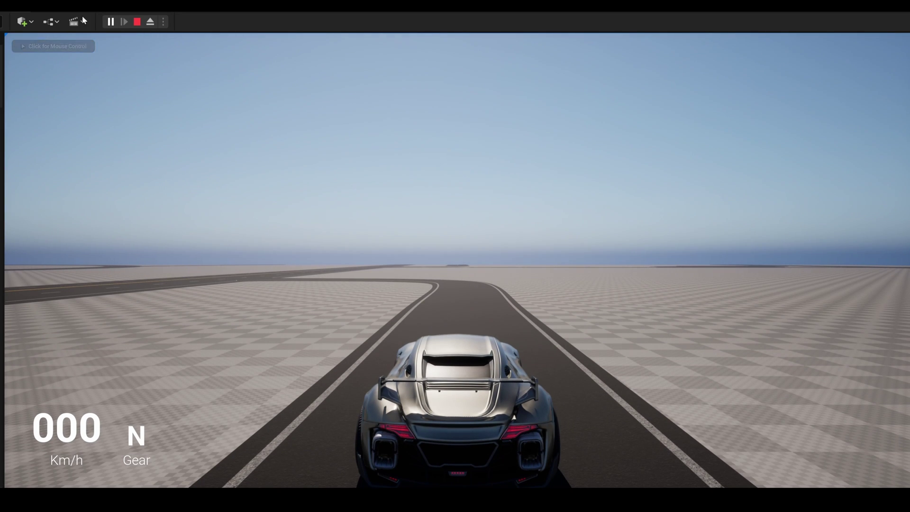
Step: Test-drive the car in play mode from the curved side road through the junction onto the main road
{"action": "left_click", "coordinate": [113, 104]}
{"action": "key", "text": "w"}
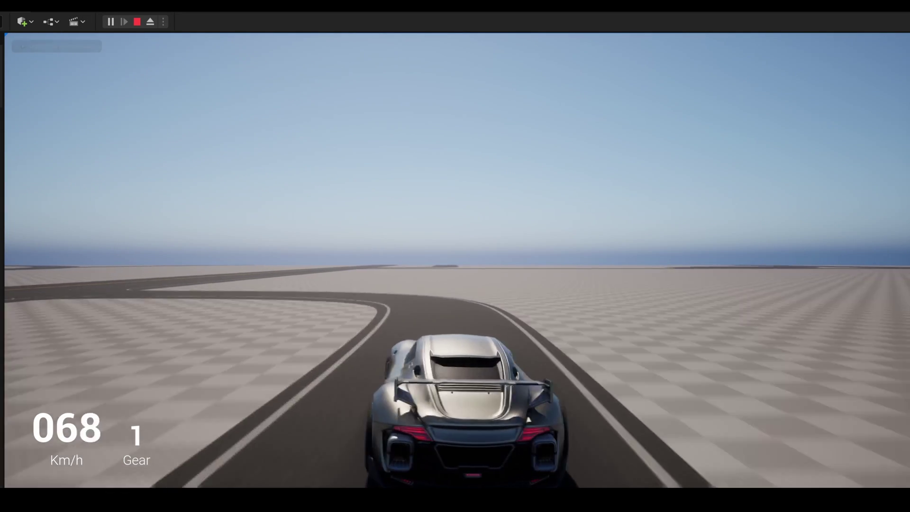
{"action": "key", "text": "d"}
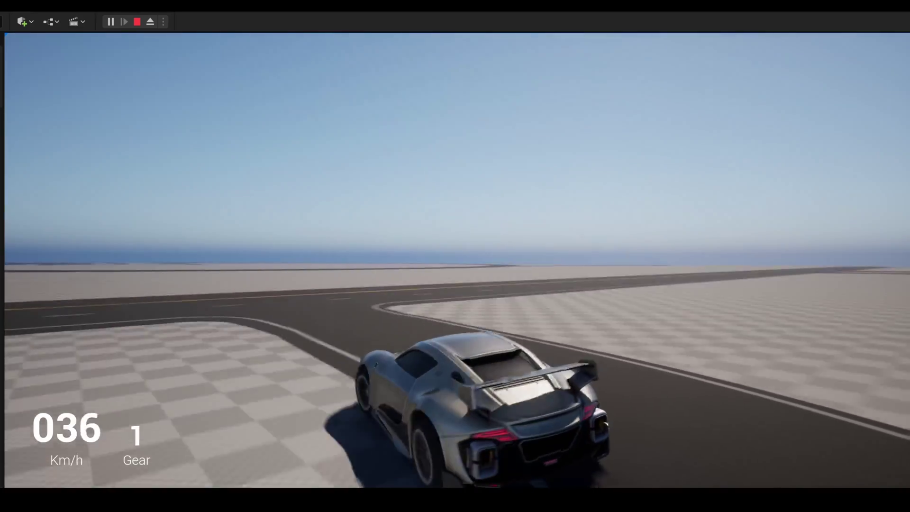
{"action": "key", "text": "w"}
{"action": "key", "text": "a"}
{"action": "key", "text": "a"}
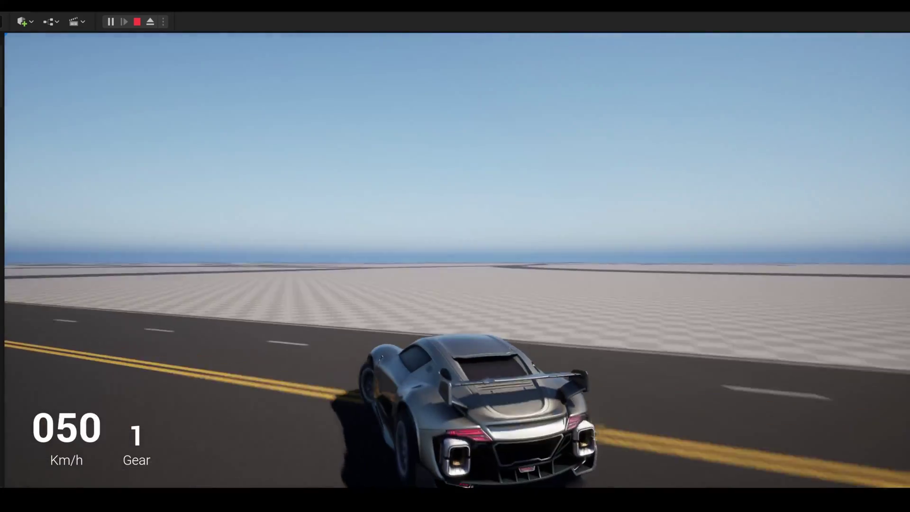
Step: Drive the car along the multi-lane roads and through the intersections to check the road surface and connections
{"action": "key", "text": "w"}
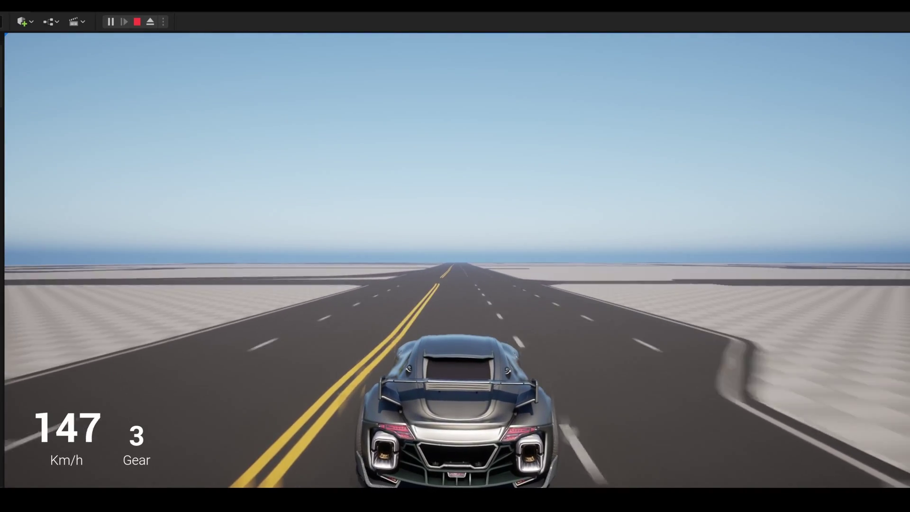
{"action": "key", "text": "a"}
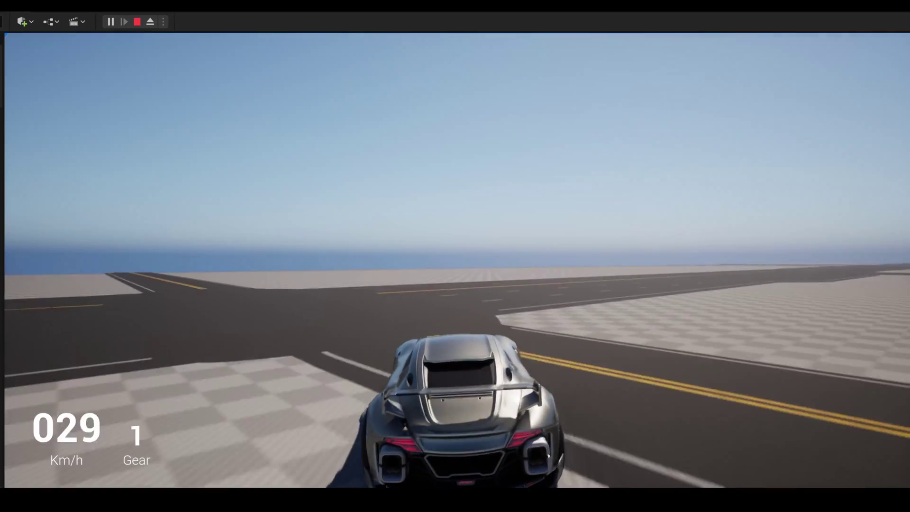
{"action": "key", "text": "w"}
{"action": "key", "text": "d"}
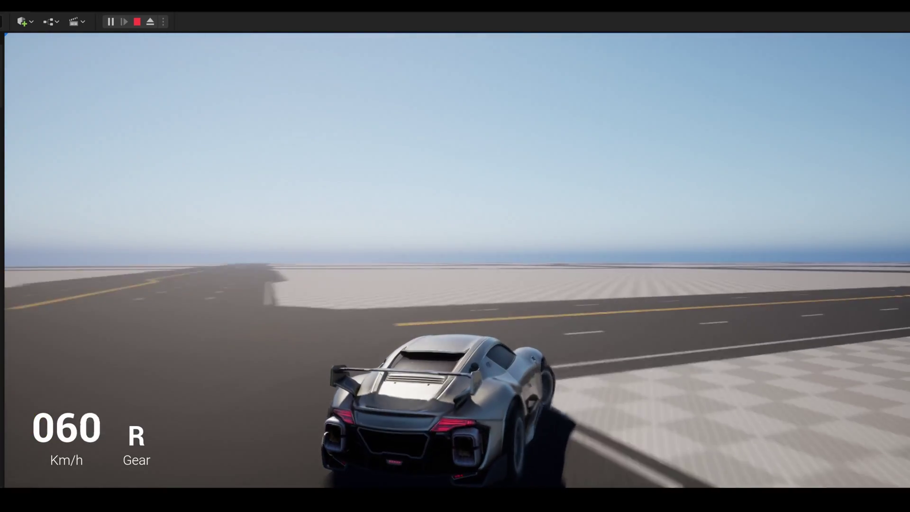
{"action": "key", "text": "w"}
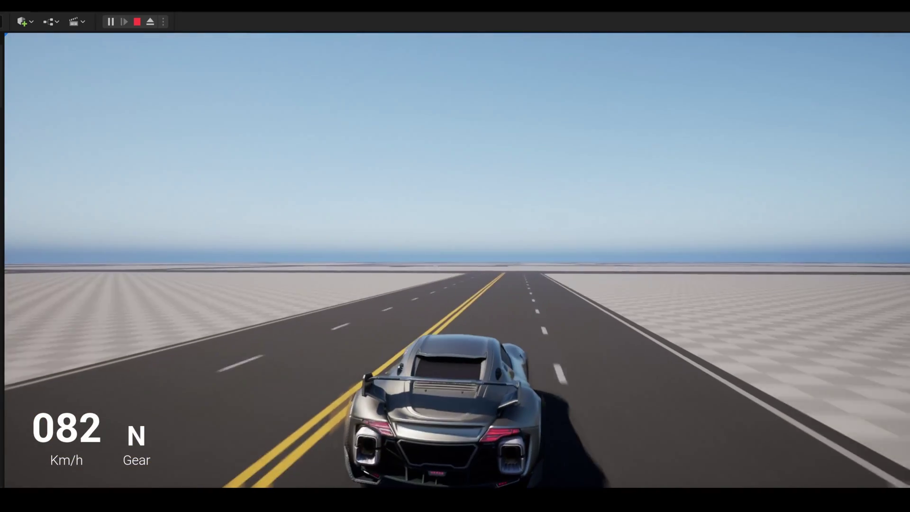